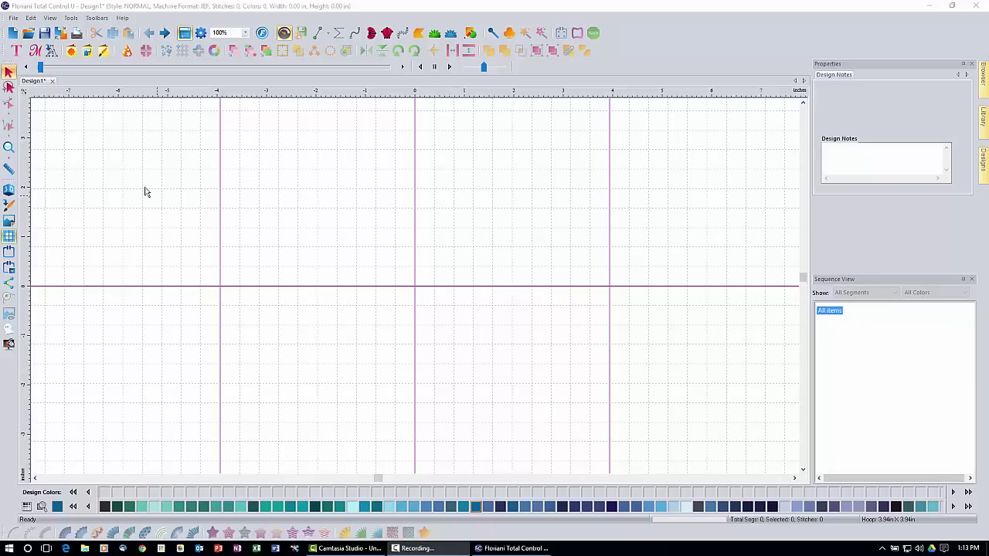
# - Place a normal text object reading MY TEXT near the design centre, using the Solid 2 font
pyautogui.click(18, 51)
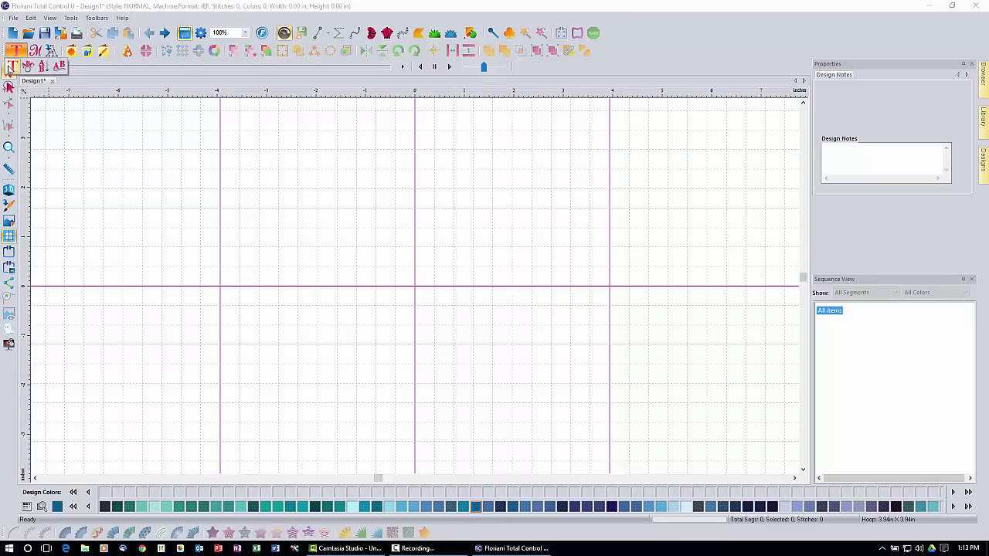
pyautogui.click(10, 69)
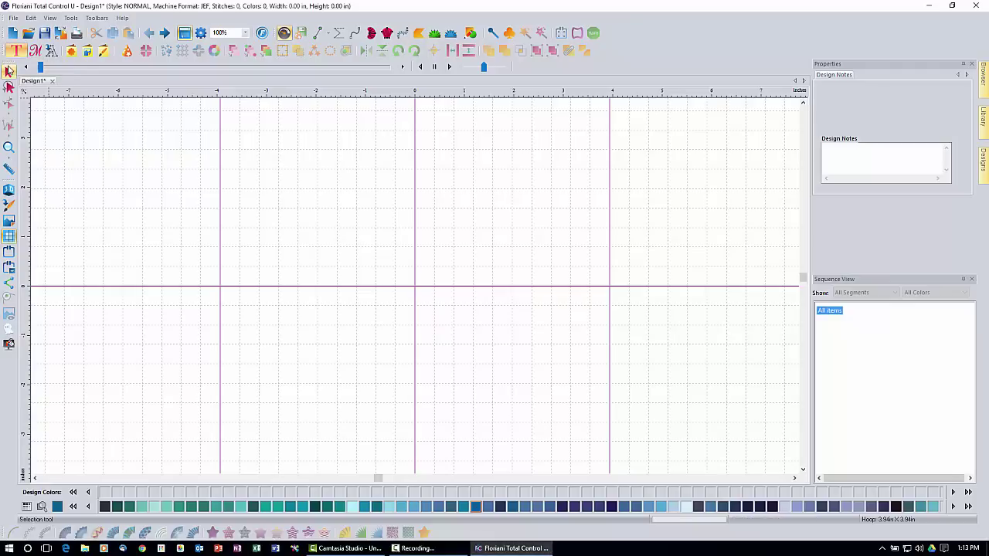
pyautogui.click(286, 314)
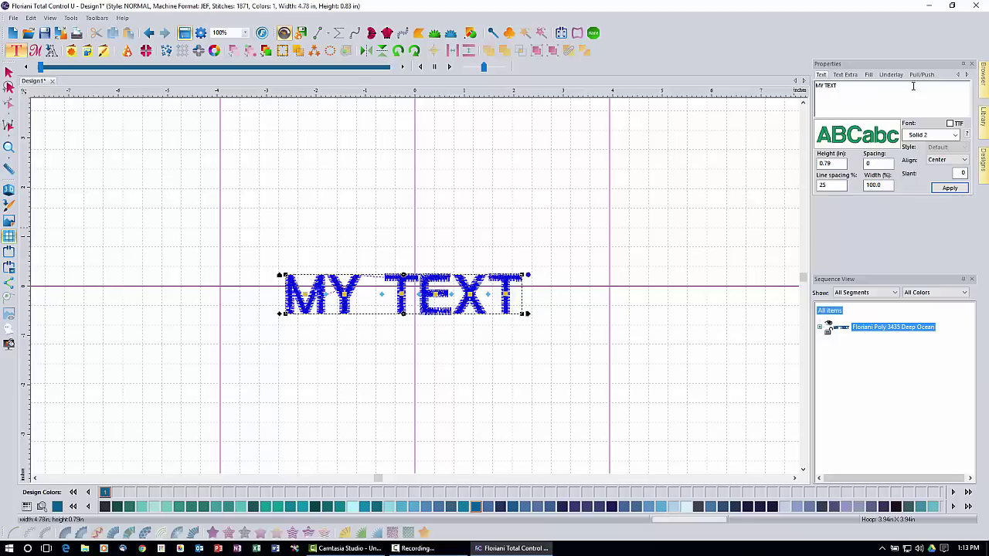
pyautogui.click(939, 139)
pyautogui.click(933, 148)
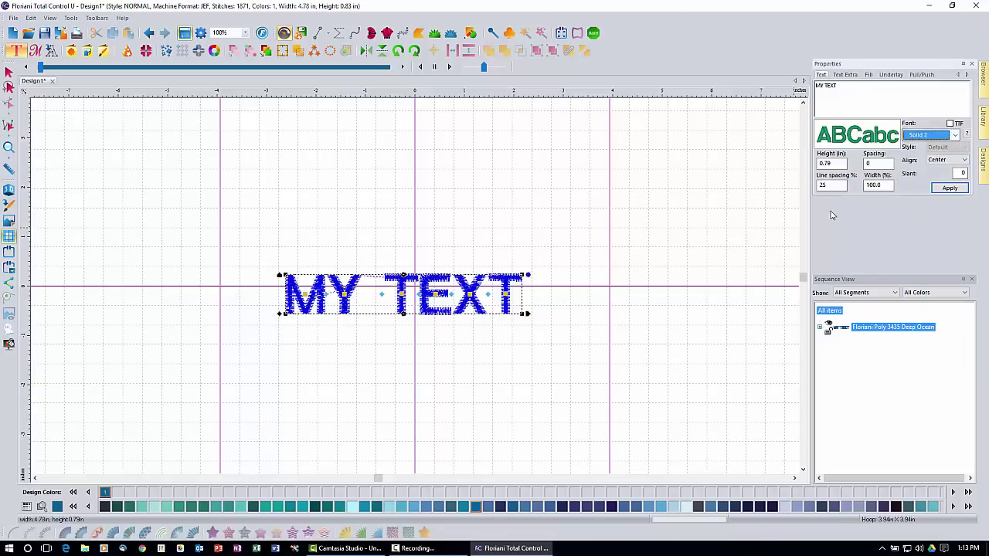
# - Set the height of the MY TEXT lettering to 1 inch and apply it
pyautogui.doubleClick(831, 163)
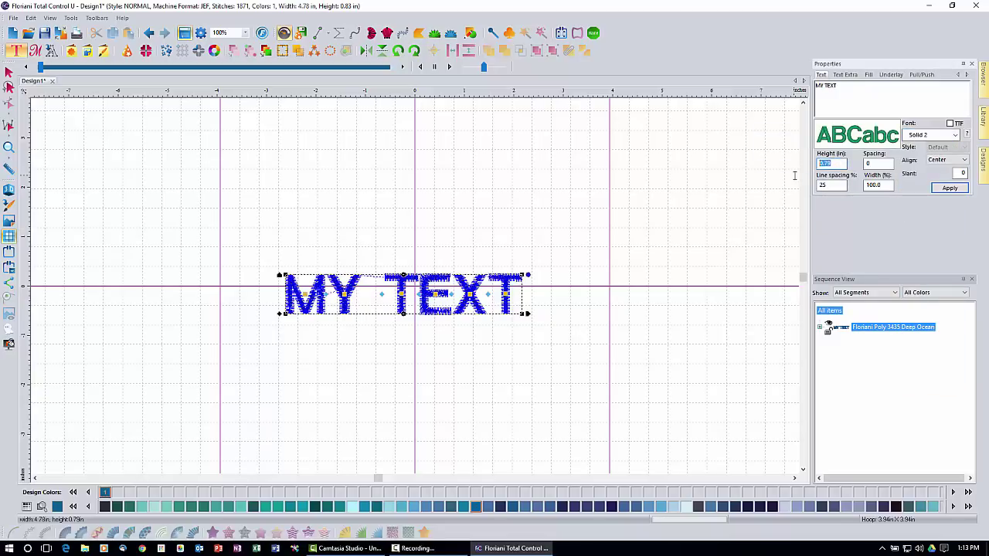
pyautogui.write('1')
pyautogui.click(950, 189)
pyautogui.click(950, 189)
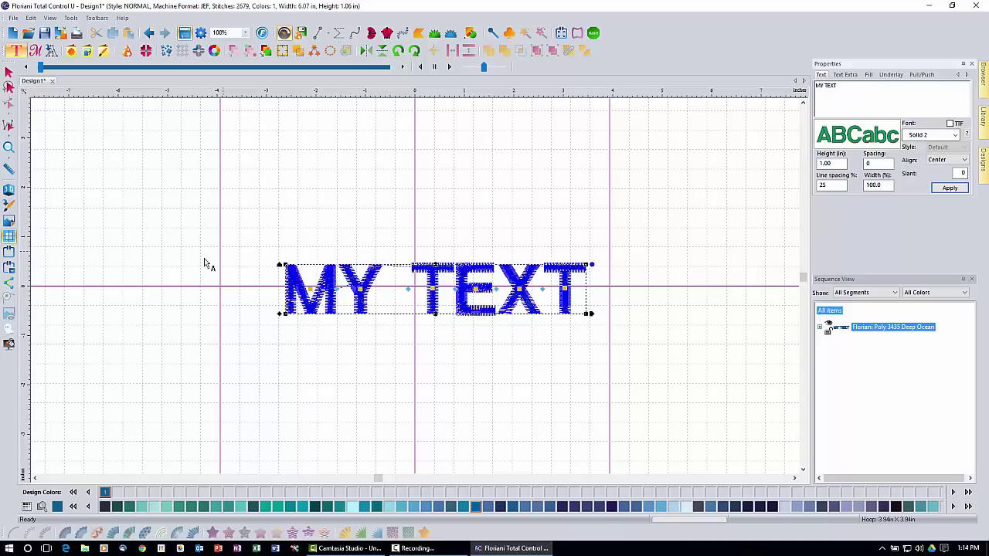
# - Set the hoop to the PES format 100mm X 100mm hoop, and turn off the hoop display after checking the fit
pyautogui.click(10, 267)
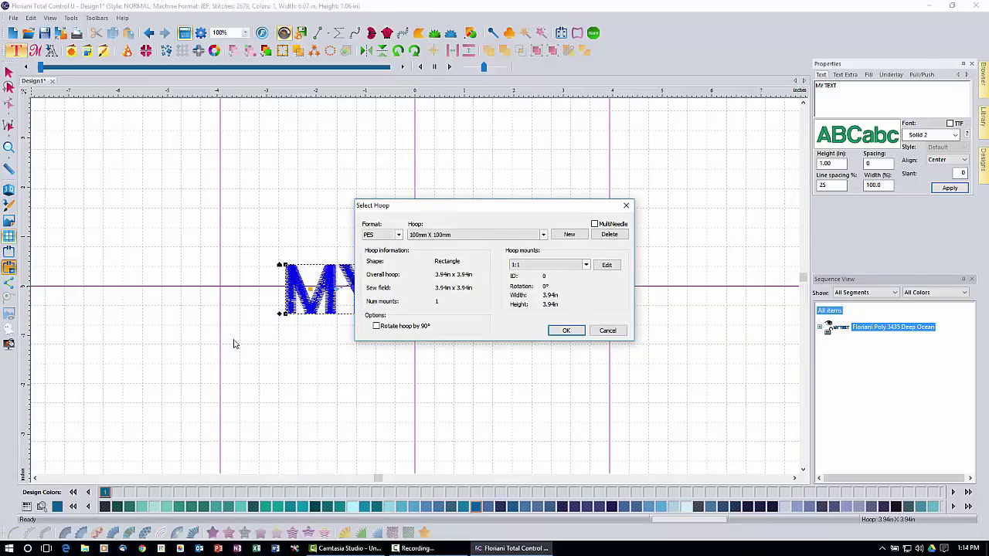
pyautogui.click(373, 237)
pyautogui.click(399, 238)
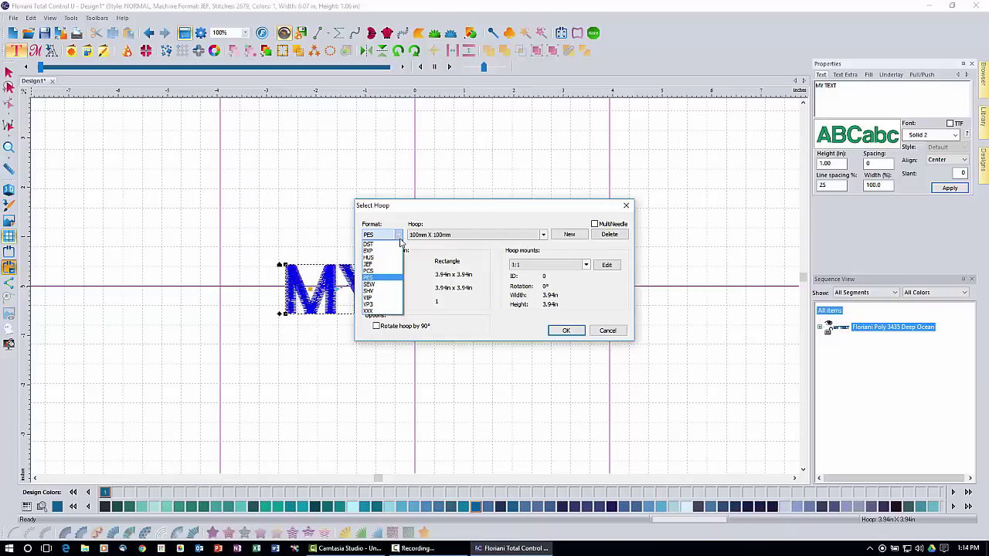
pyautogui.click(399, 238)
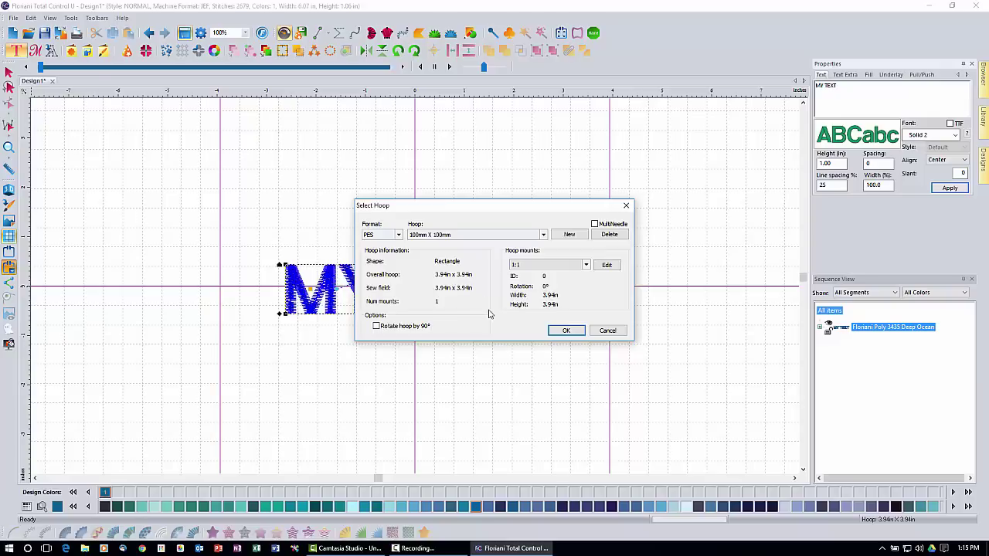
pyautogui.click(565, 332)
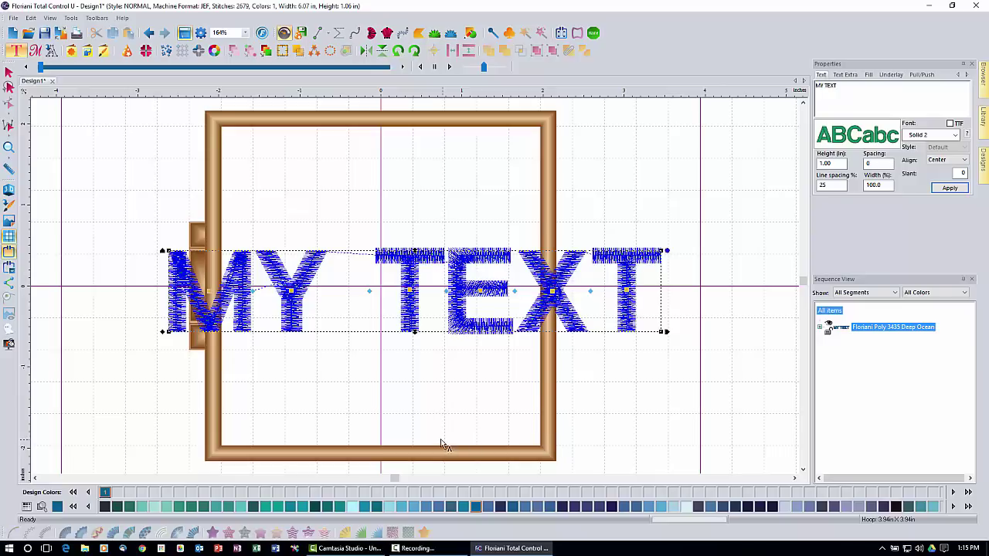
pyautogui.click(9, 252)
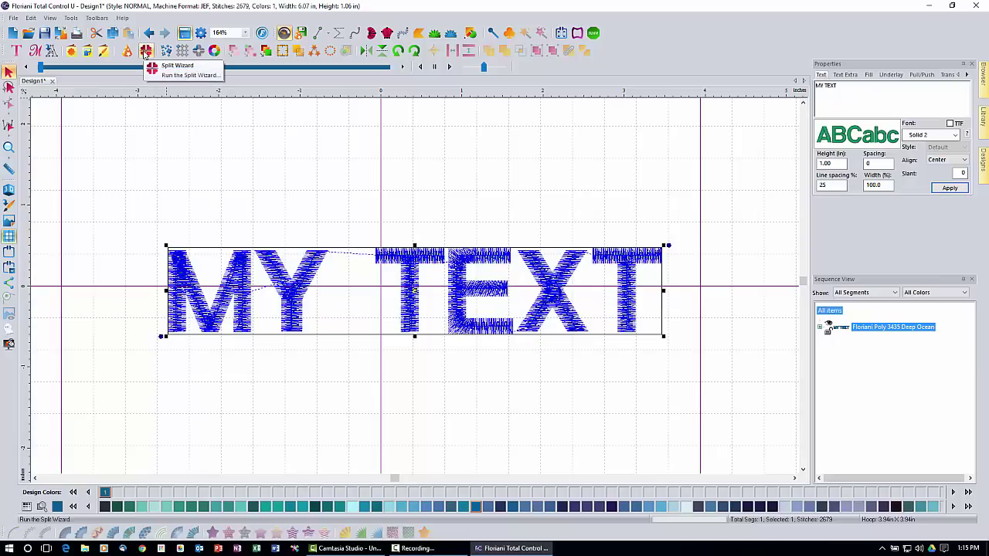
# - Run the Split Wizard on the text and review hoop sections 1:1 and 1:2, keeping the rotation at Normal
pyautogui.click(146, 51)
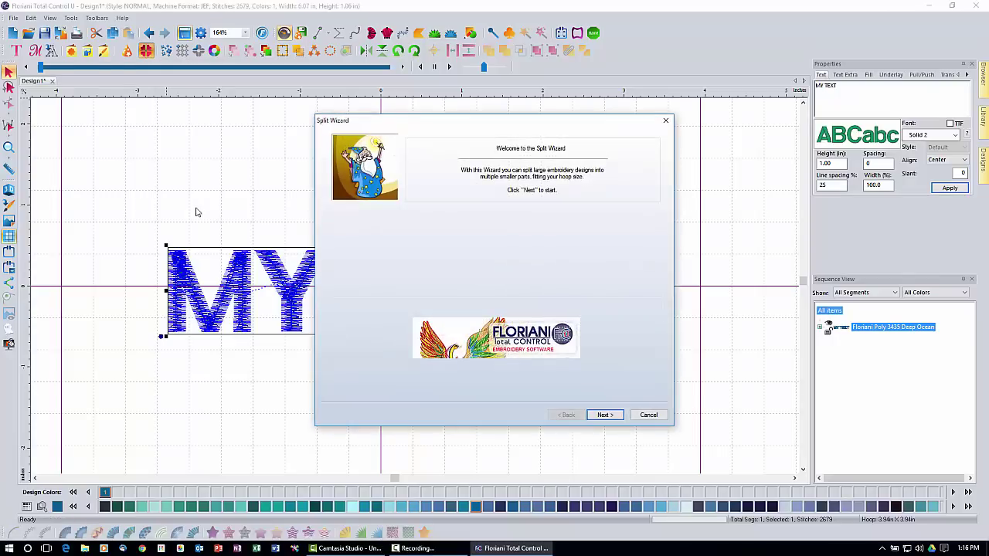
pyautogui.click(609, 417)
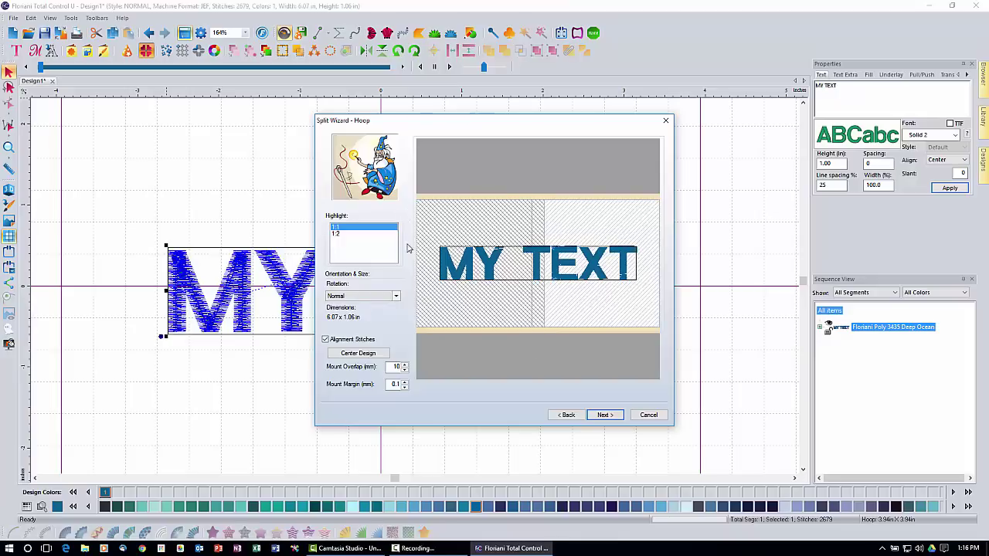
pyautogui.click(340, 235)
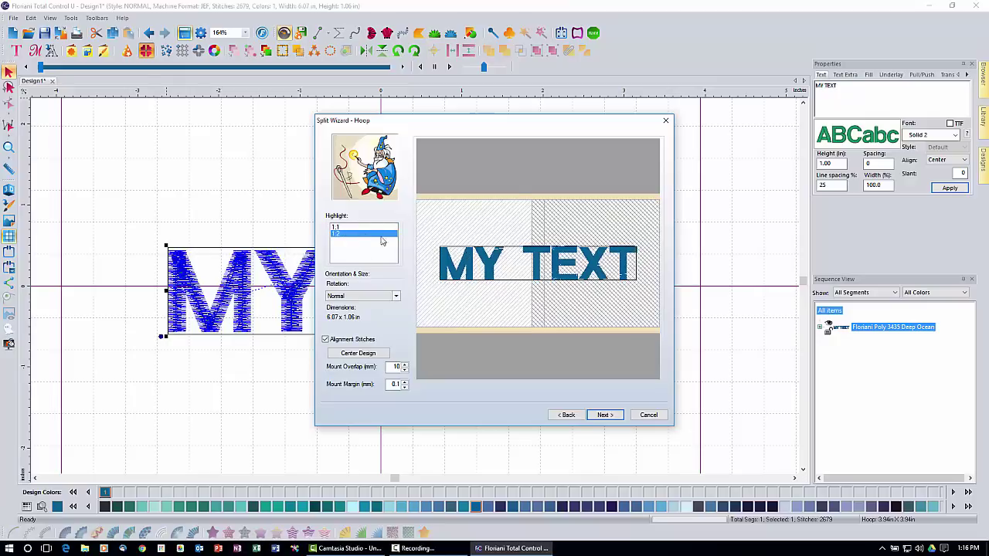
pyautogui.click(345, 229)
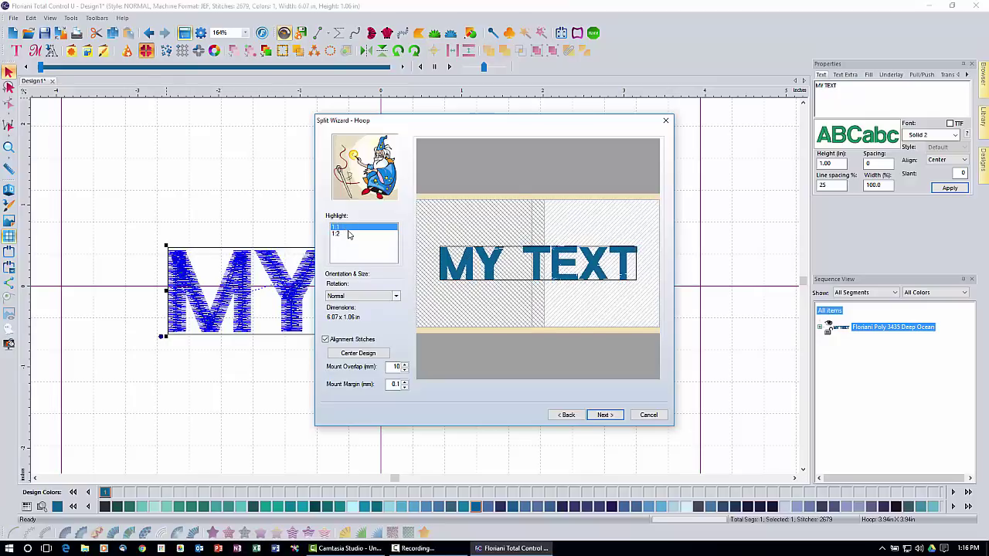
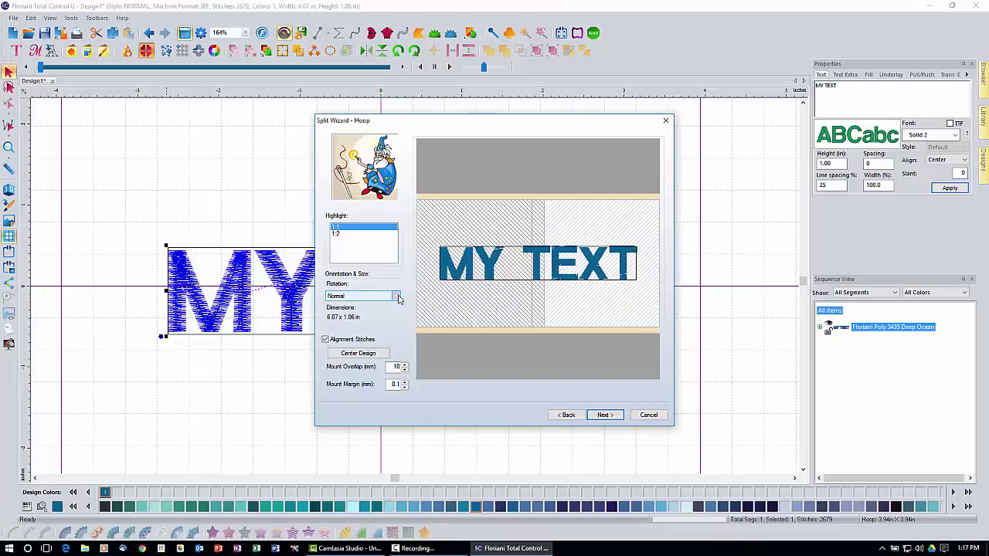
pyautogui.click(397, 298)
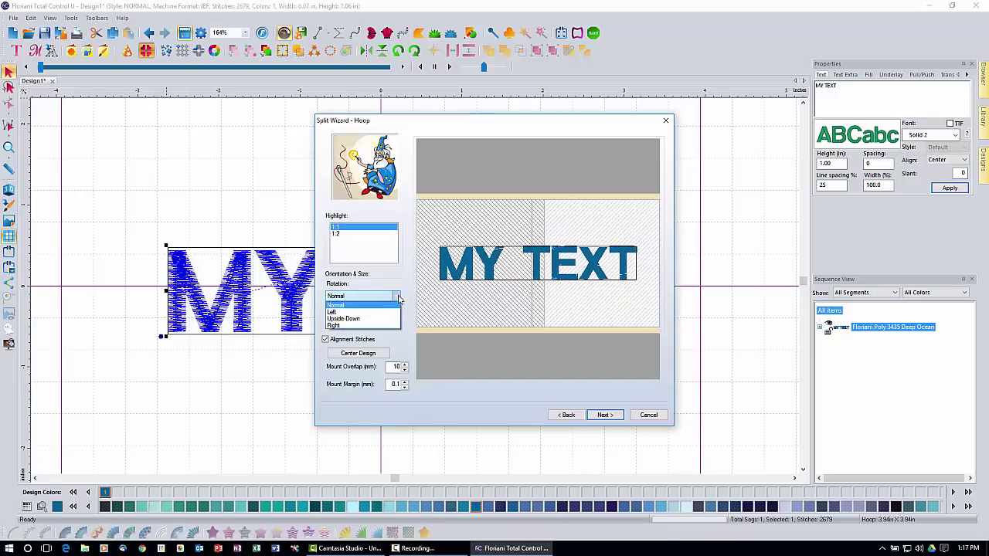
pyautogui.click(398, 298)
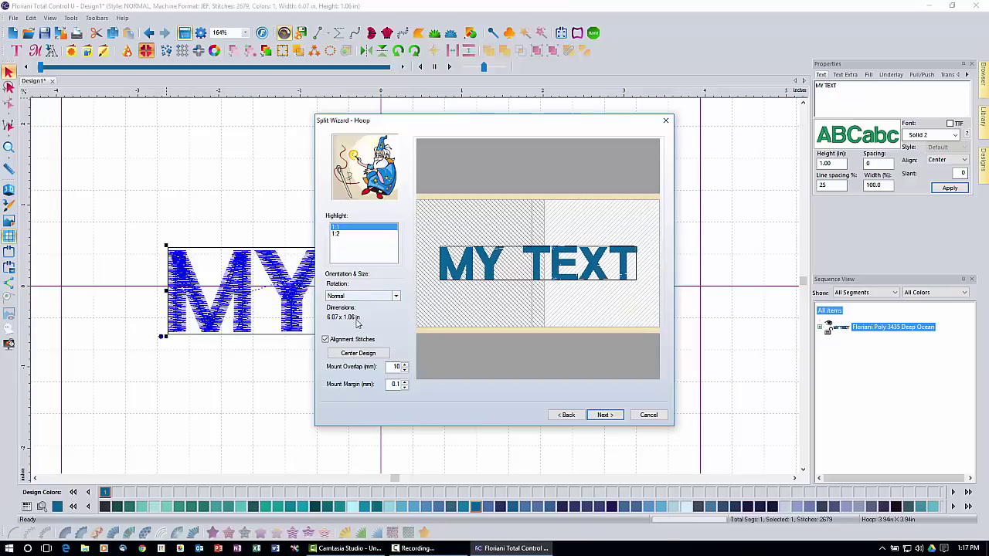
# - Centre the design across the hoop sections with Alignment Stitches enabled and continue to the split preview
pyautogui.click(325, 338)
pyautogui.click(325, 339)
pyautogui.moveTo(596, 263)
pyautogui.mouseDown()
pyautogui.moveTo(606, 259)
pyautogui.moveTo(590, 279)
pyautogui.moveTo(593, 258)
pyautogui.moveTo(613, 262)
pyautogui.mouseUp()
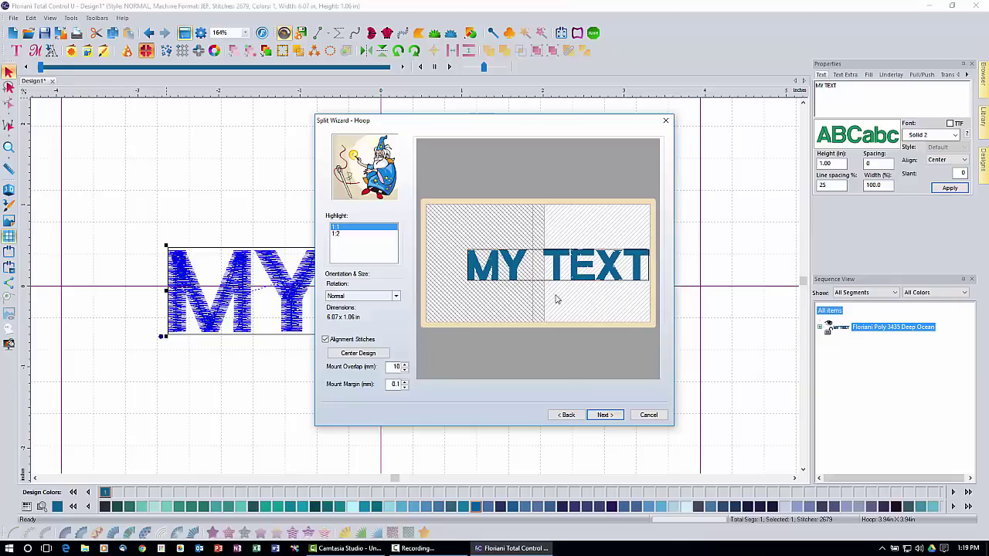
pyautogui.click(352, 356)
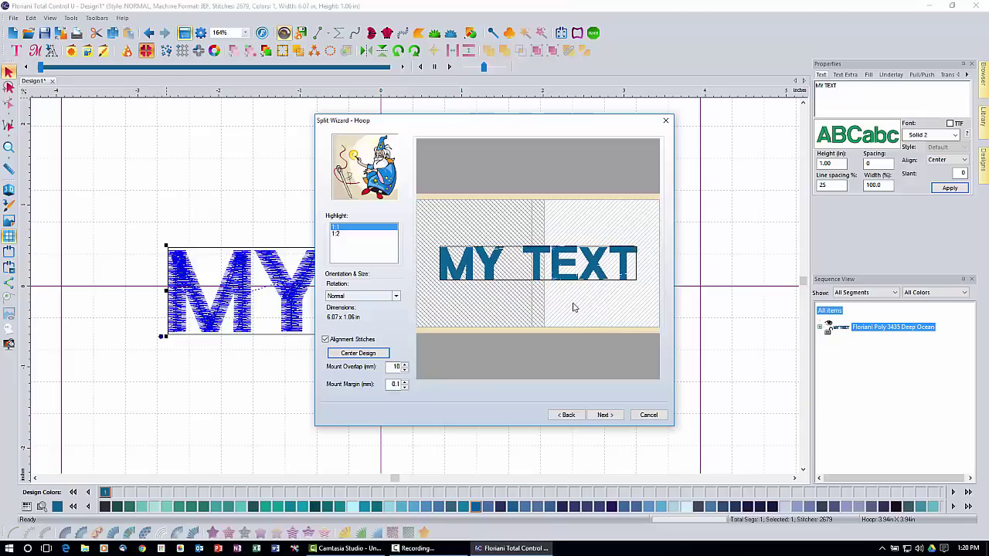
pyautogui.click(604, 415)
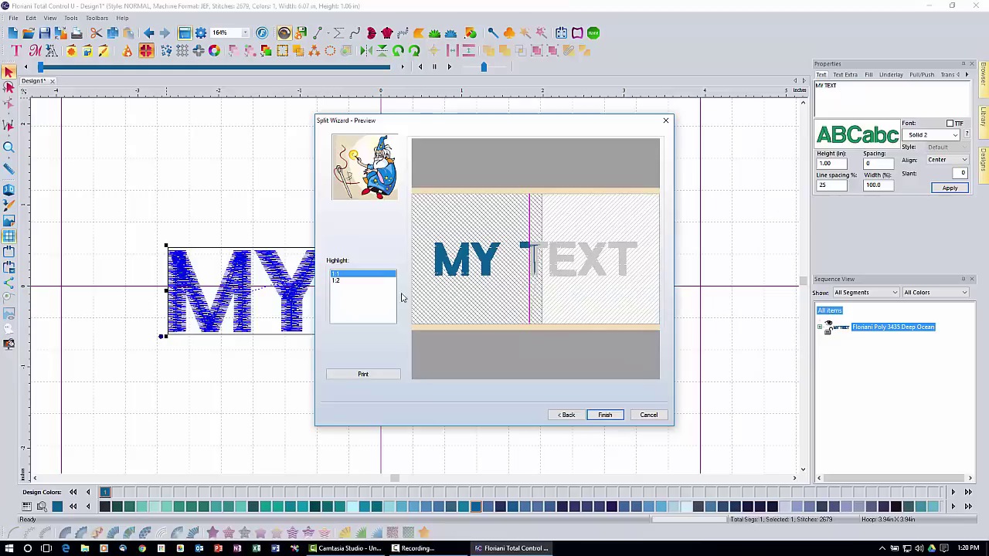
# - Highlight section 1:2 in the split preview and look through all pages of the print preview
pyautogui.click(346, 283)
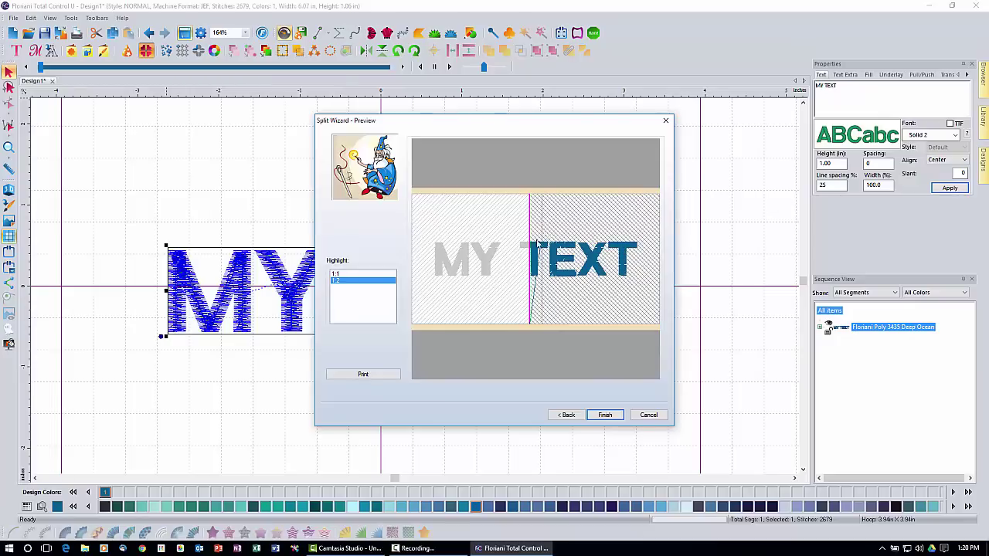
pyautogui.click(372, 375)
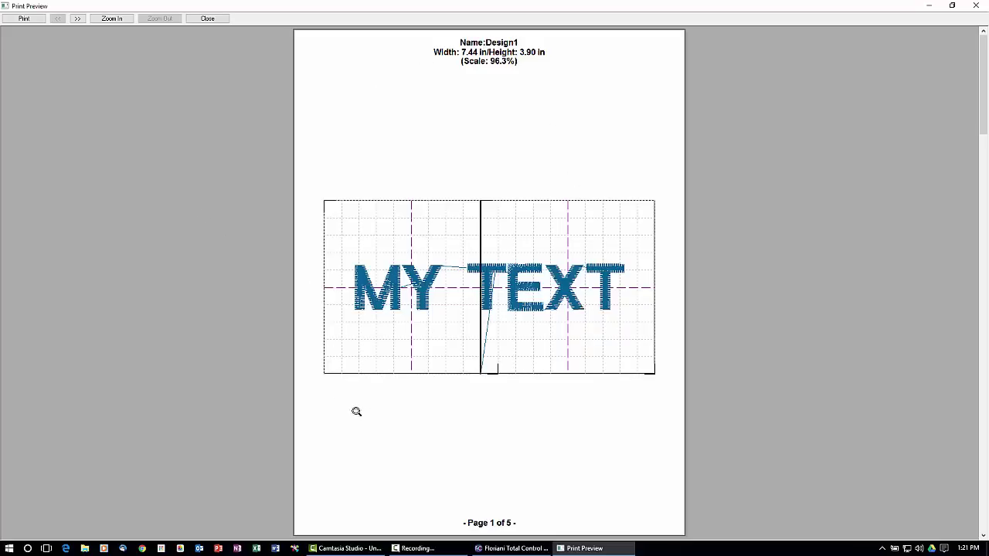
pyautogui.click(79, 19)
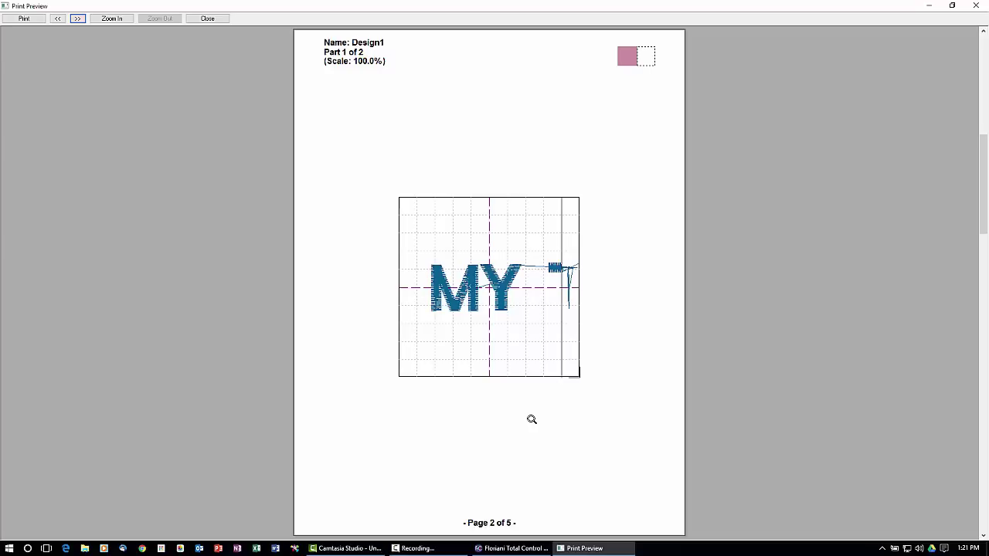
pyautogui.click(78, 18)
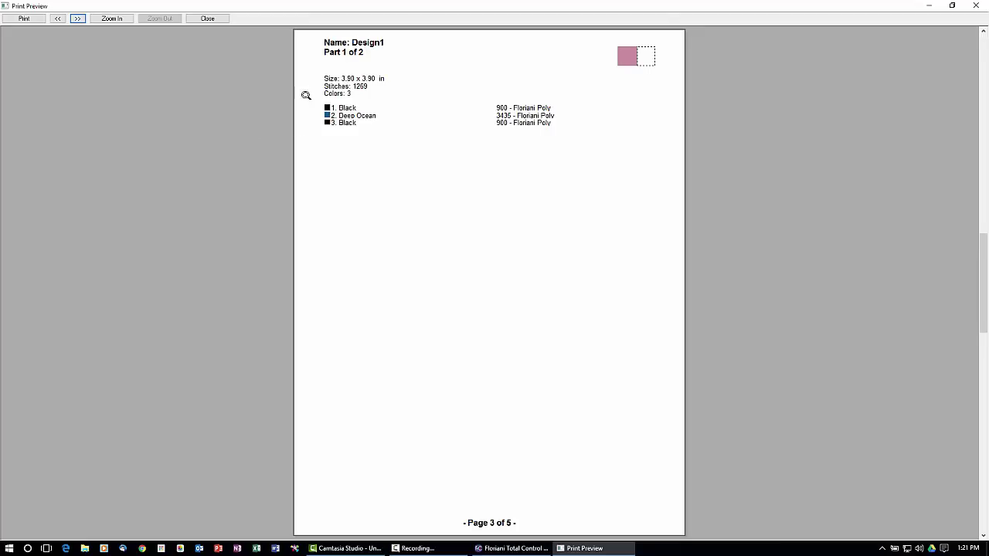
pyautogui.click(75, 18)
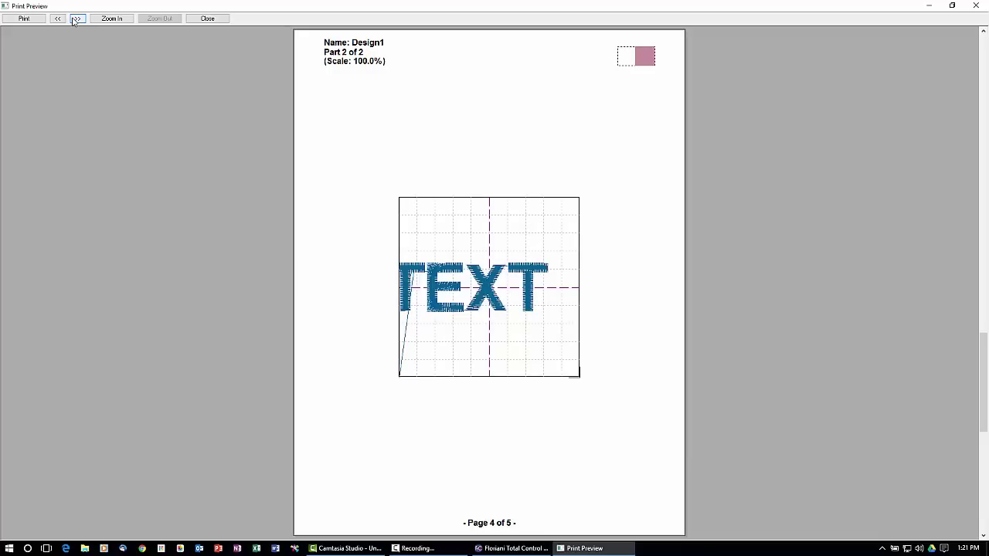
pyautogui.click(75, 18)
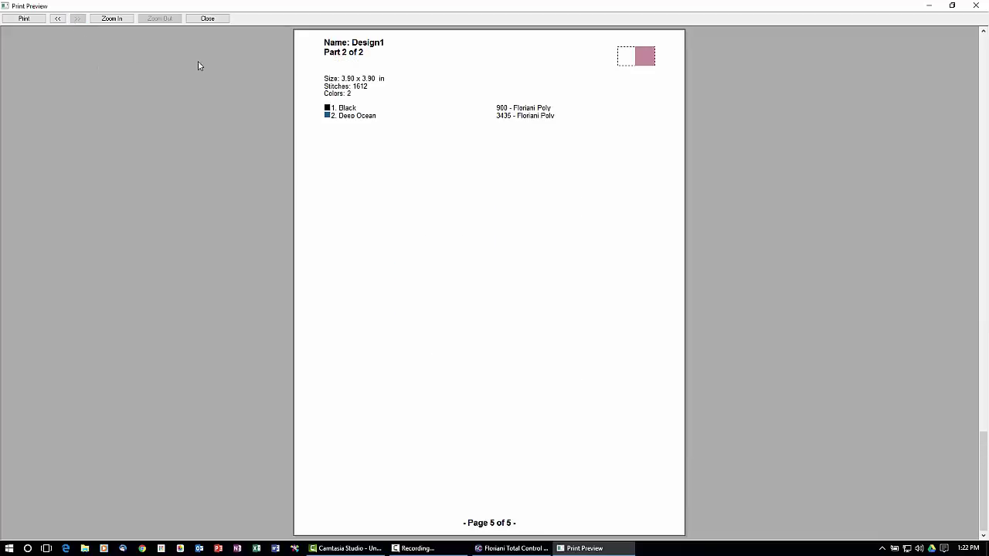
pyautogui.click(208, 19)
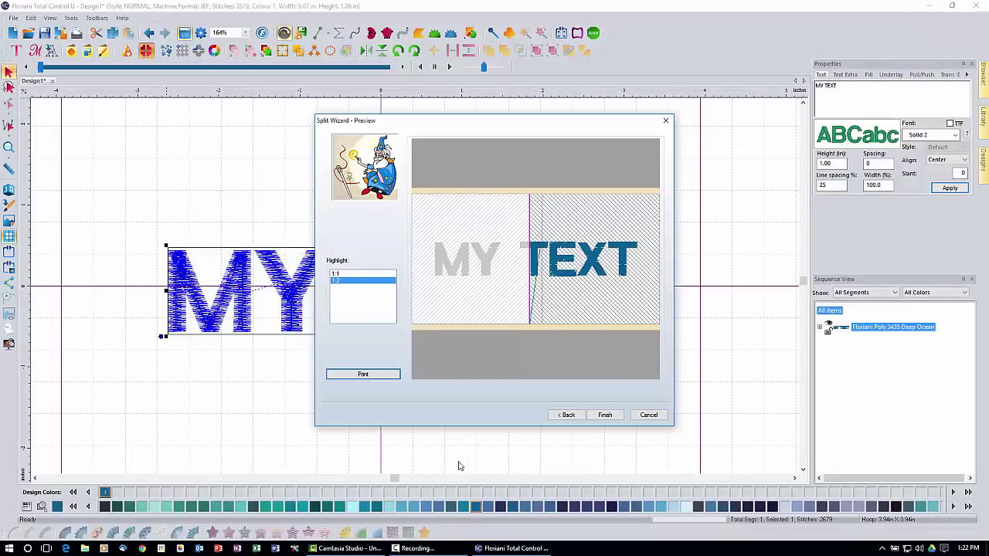
# - Finish the split and save the parts in the split folder as "my text" in Floriani Files (WAF) format
pyautogui.click(619, 416)
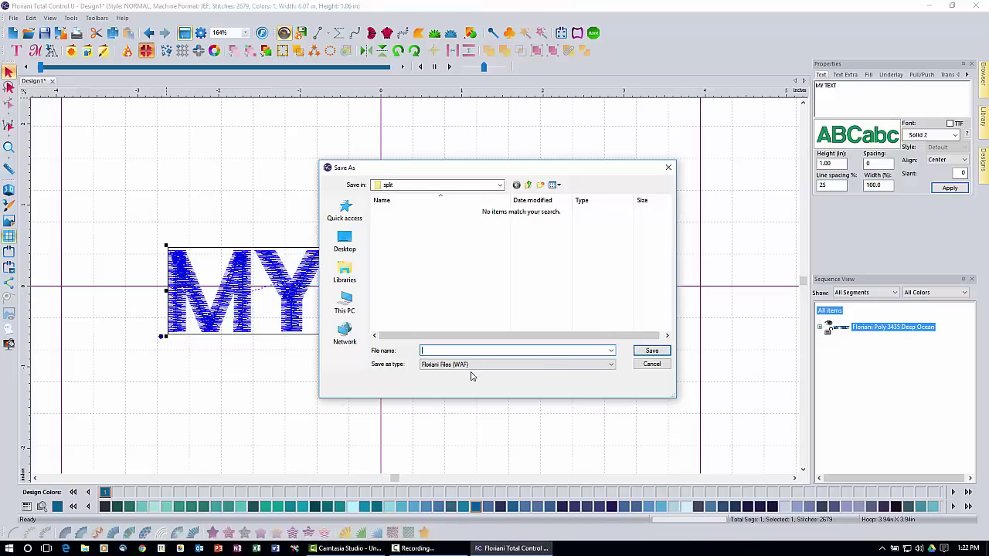
pyautogui.write('my text')
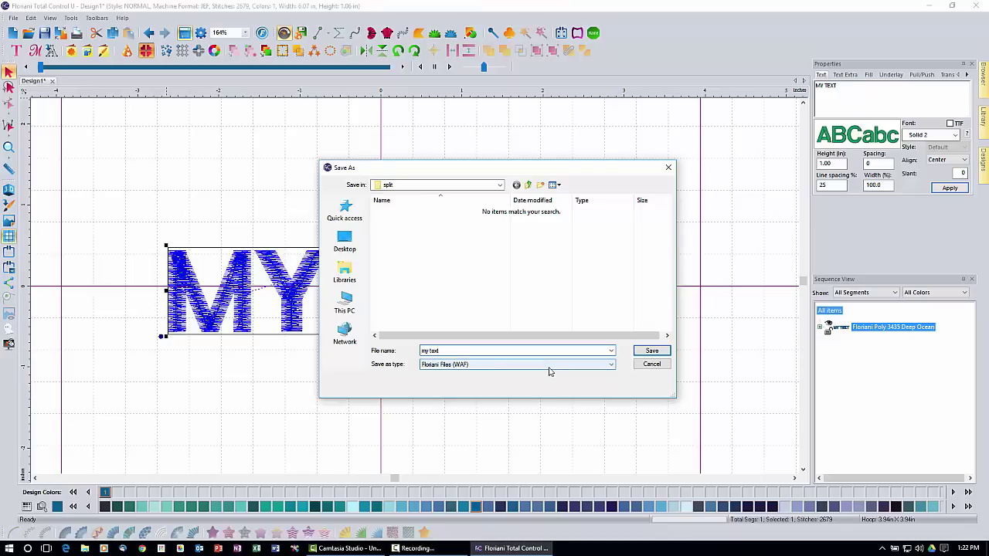
pyautogui.click(652, 353)
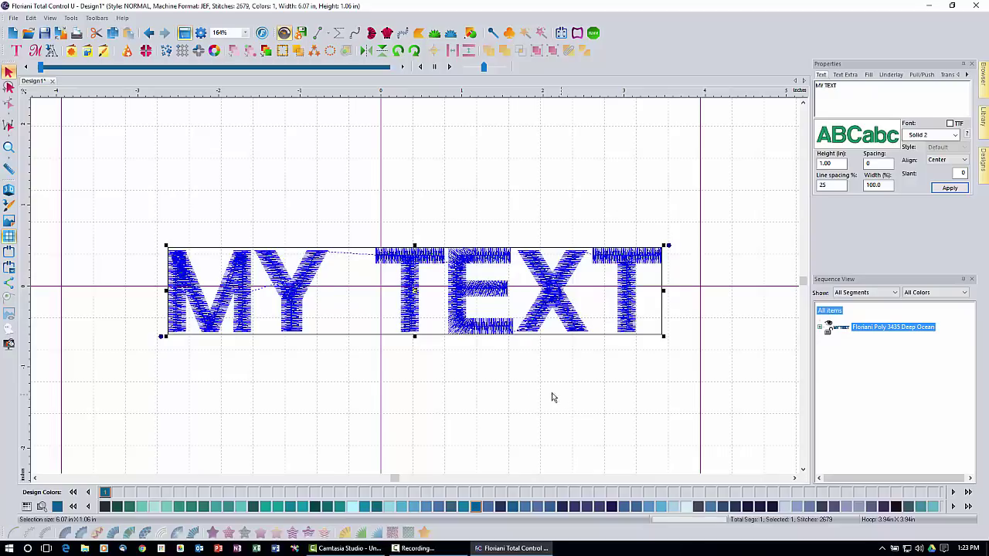
# - Open the first split file, my text_01_1_1.waf, from the split folder
pyautogui.click(29, 34)
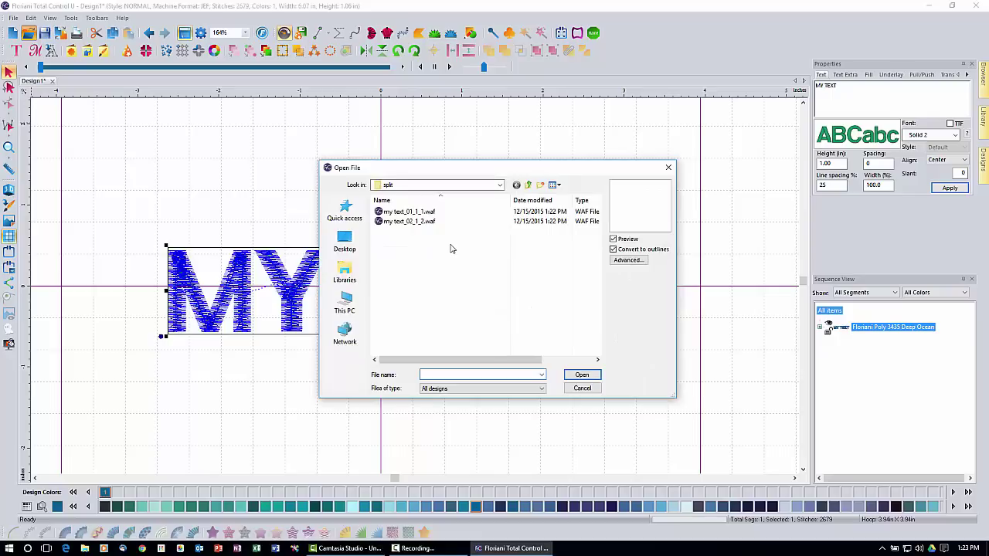
pyautogui.click(404, 213)
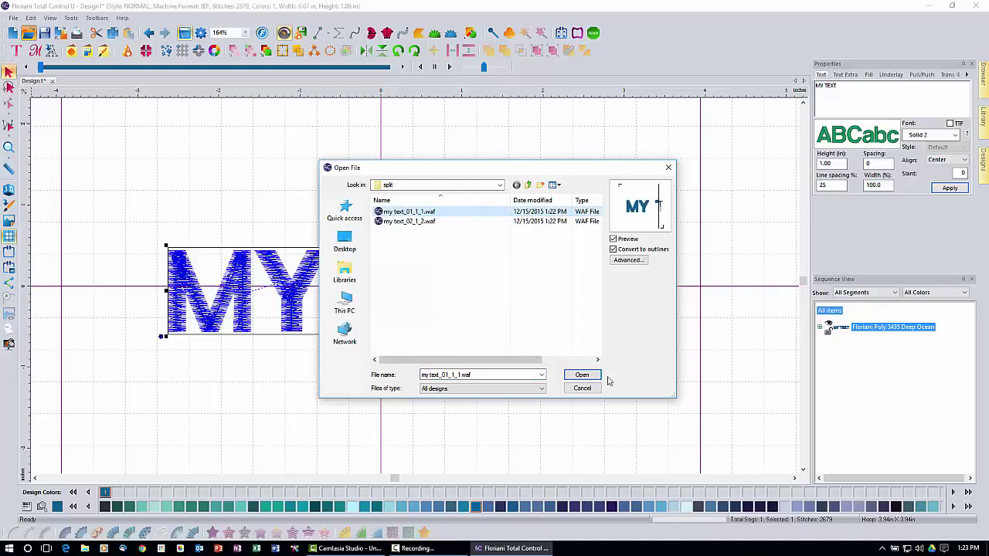
pyautogui.click(582, 376)
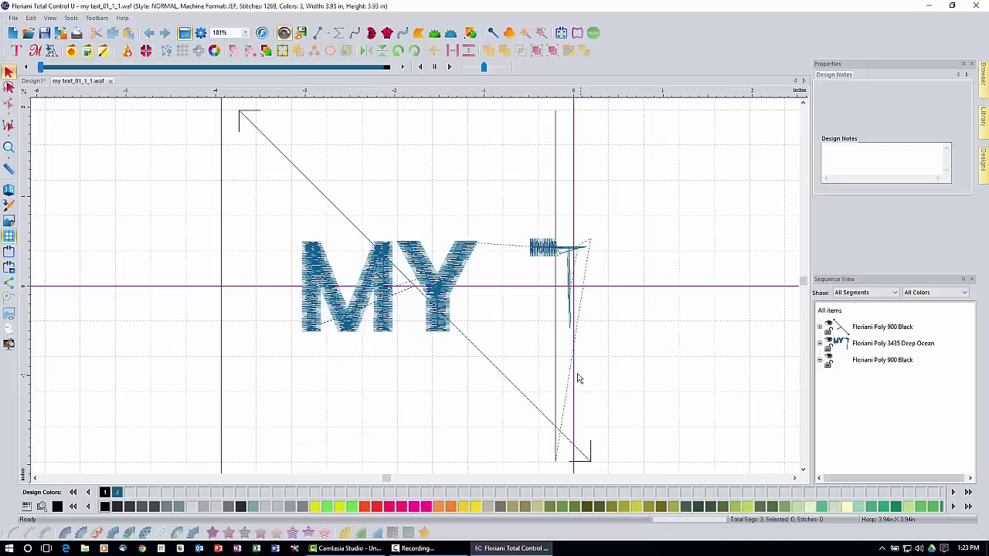
# - Open the second split file, my text_02_1_2.waf, from the split folder
pyautogui.click(28, 33)
pyautogui.click(402, 222)
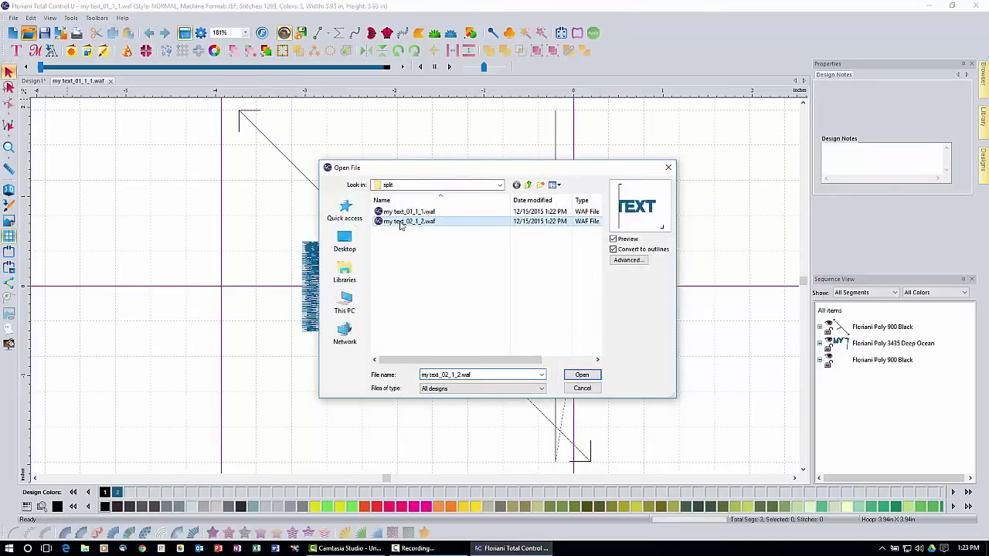
pyautogui.click(582, 376)
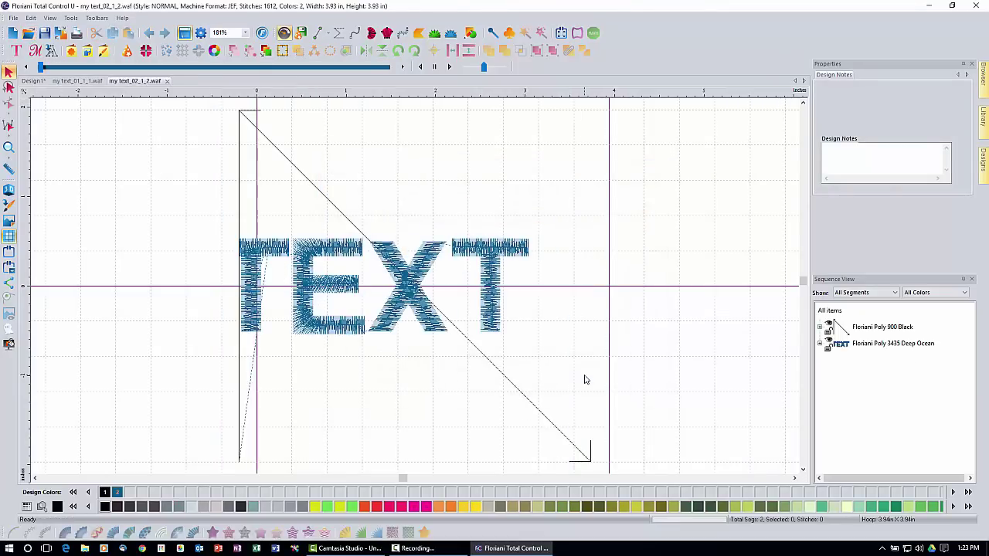
# - Display both split parts, my text_01_1_1.waf and my text_02_1_2.waf, as 3D stitches
pyautogui.click(87, 81)
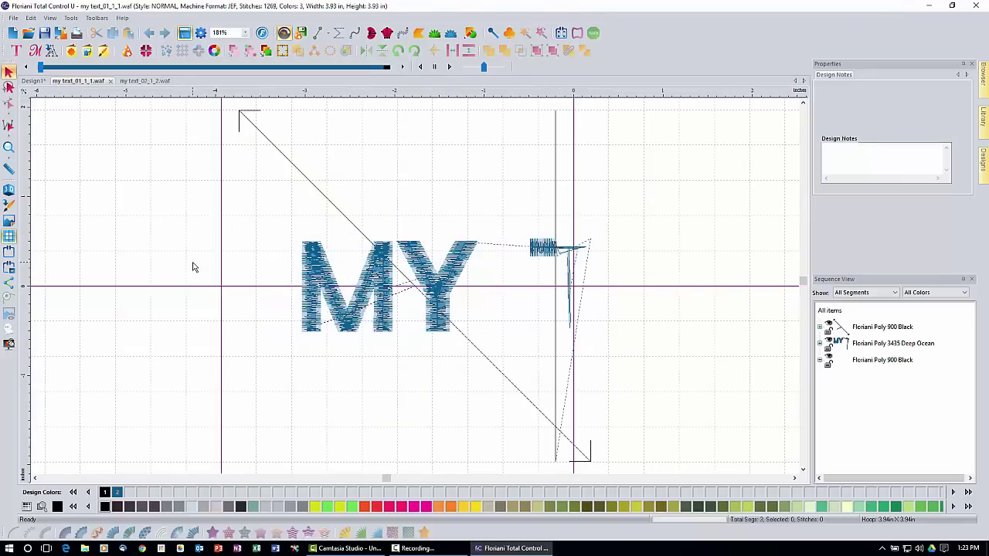
pyautogui.click(10, 190)
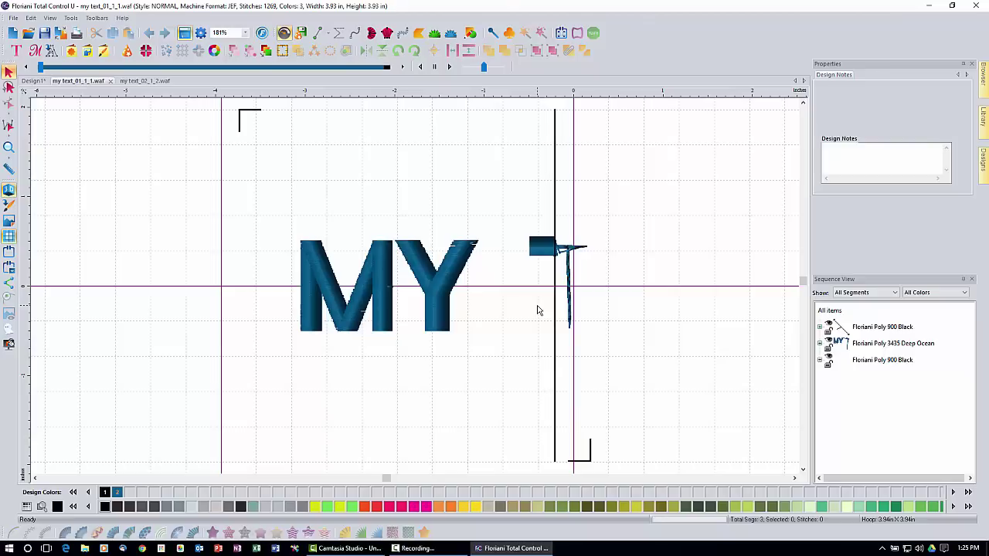
pyautogui.click(151, 82)
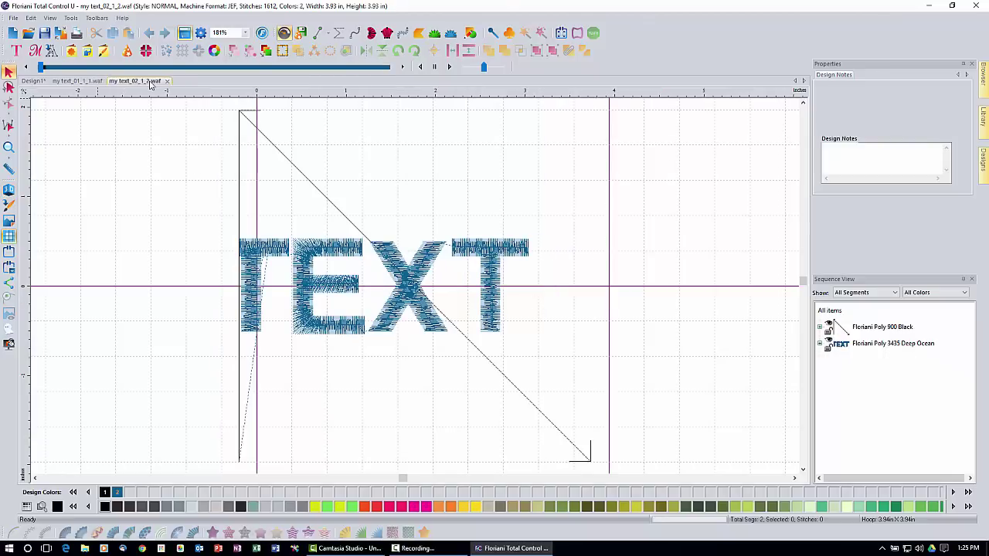
pyautogui.click(9, 190)
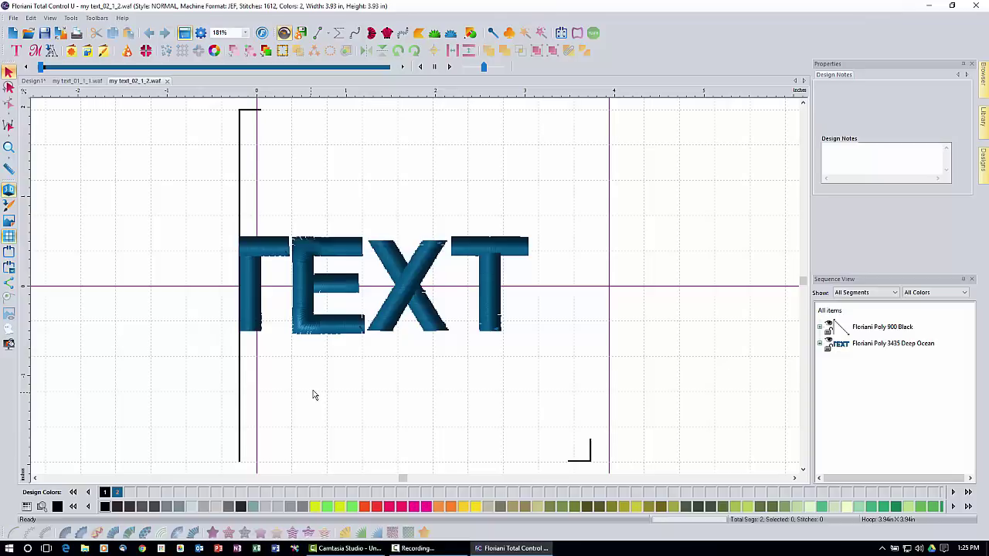
# - Save the first part as my text_01_1_1.pes in the split folder in Baby Lock/Brother/Bernina (PES v9) format
pyautogui.click(72, 82)
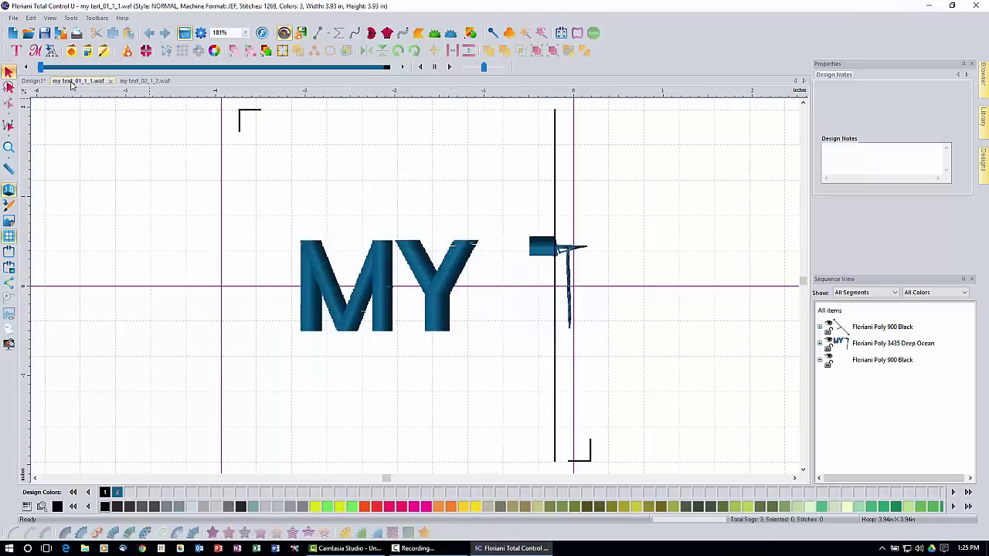
pyautogui.click(13, 19)
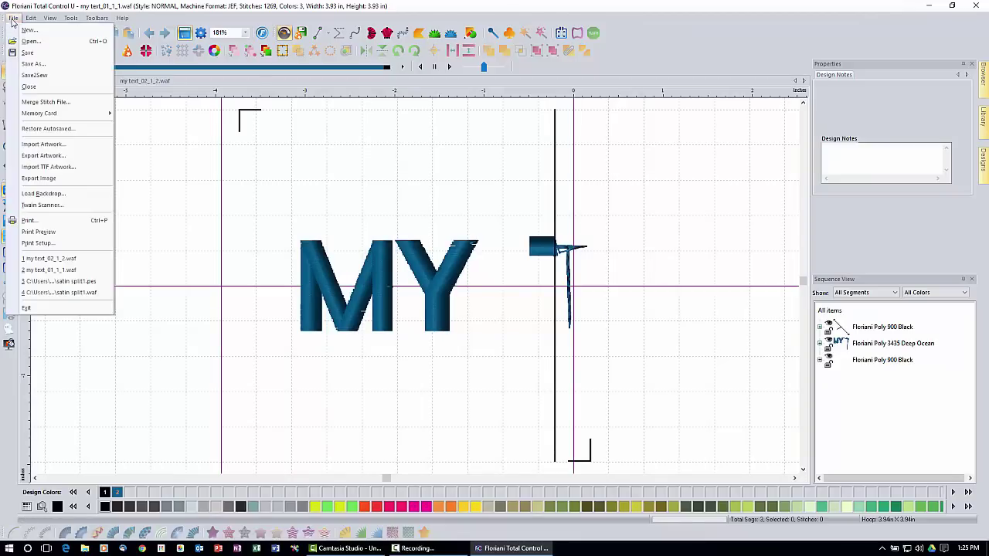
pyautogui.click(36, 66)
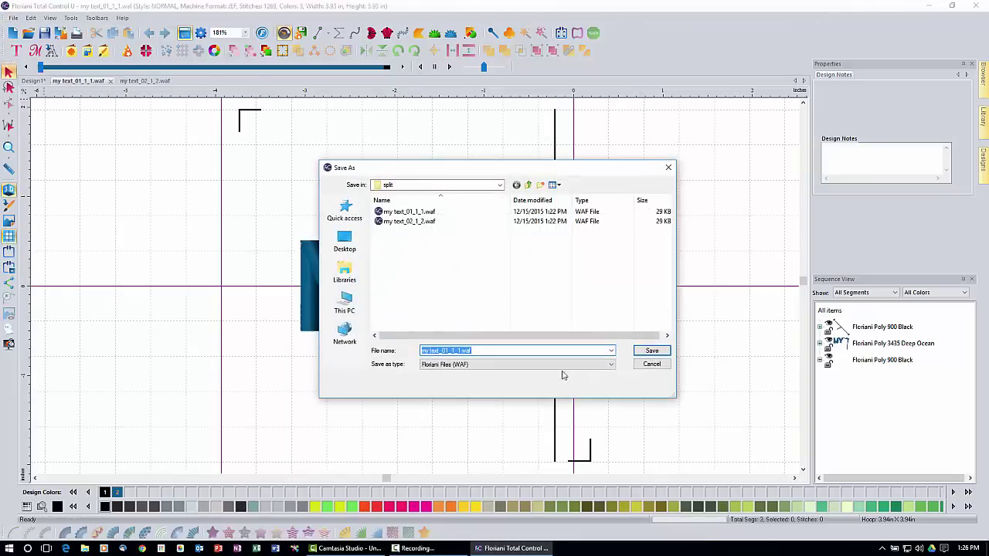
pyautogui.click(609, 366)
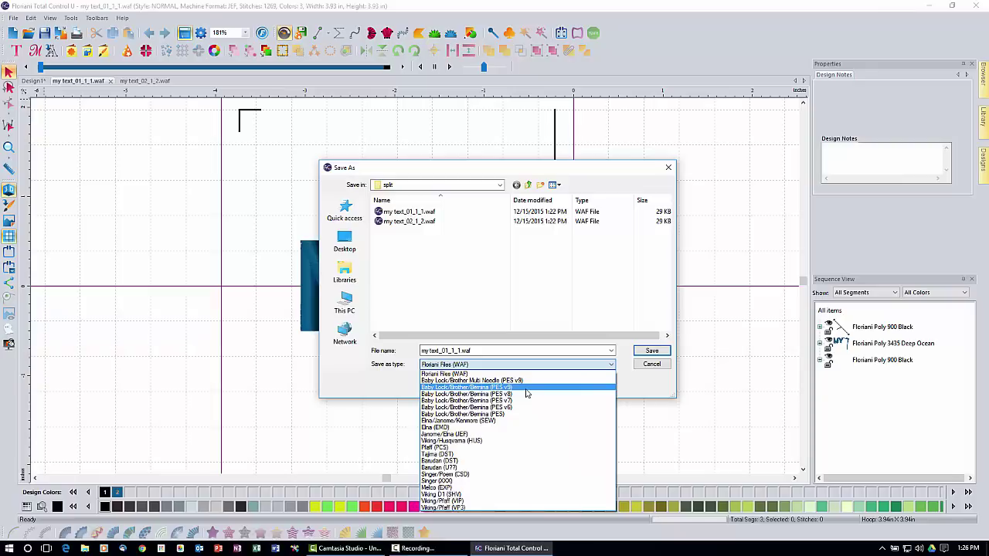
pyautogui.click(526, 390)
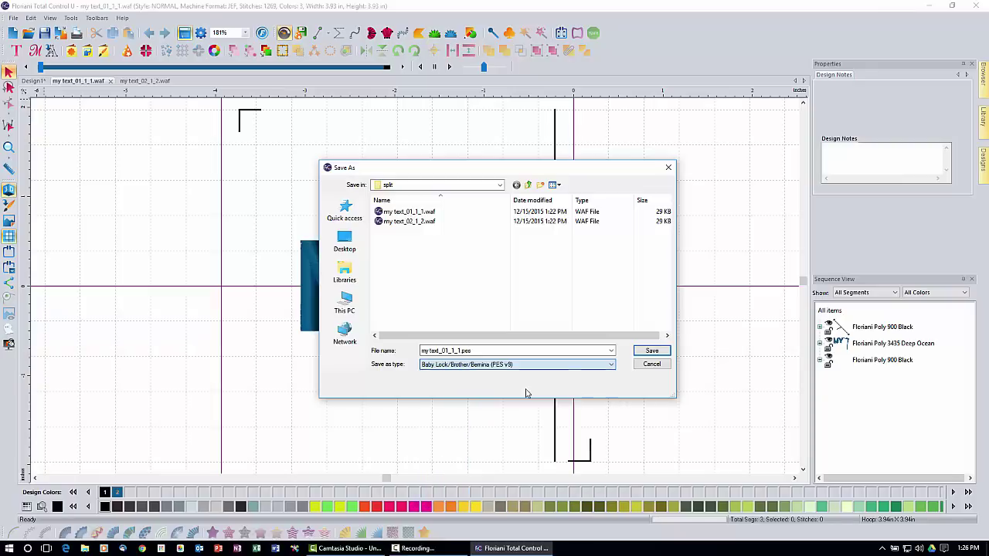
pyautogui.click(652, 353)
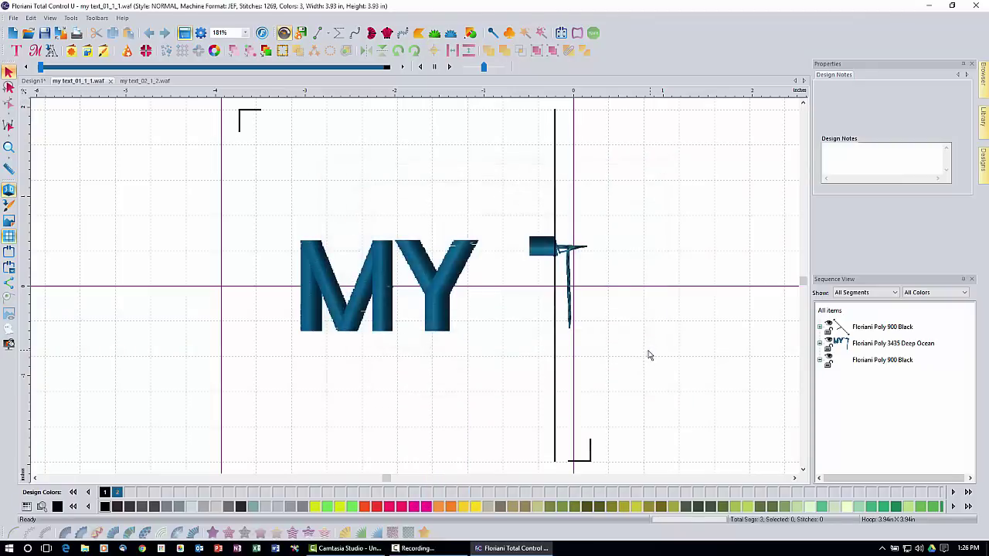
# - Save the second part as my text_02_1_2.pes in the split folder in Baby Lock/Brother/Bernina (PES v9) format
pyautogui.click(152, 81)
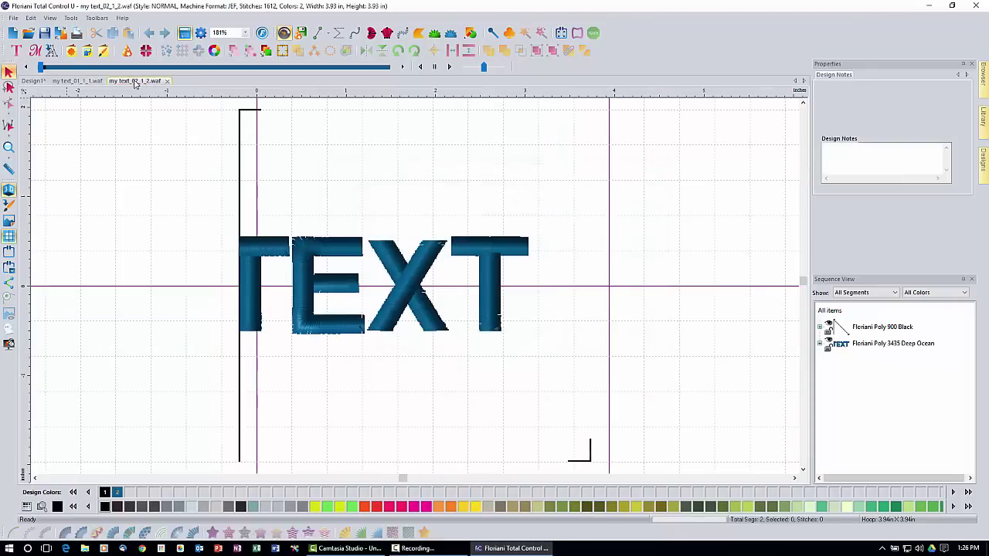
pyautogui.click(13, 18)
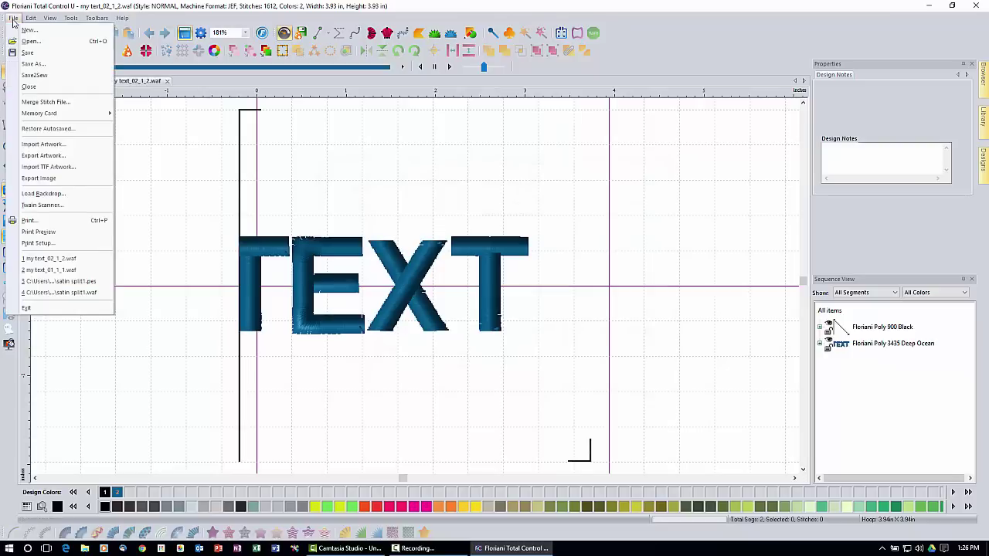
pyautogui.click(33, 64)
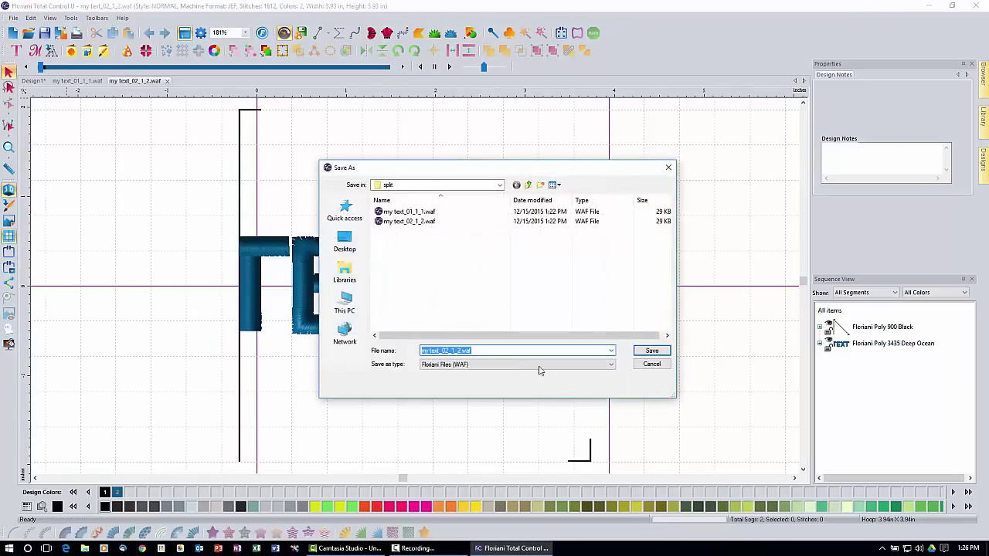
pyautogui.click(601, 365)
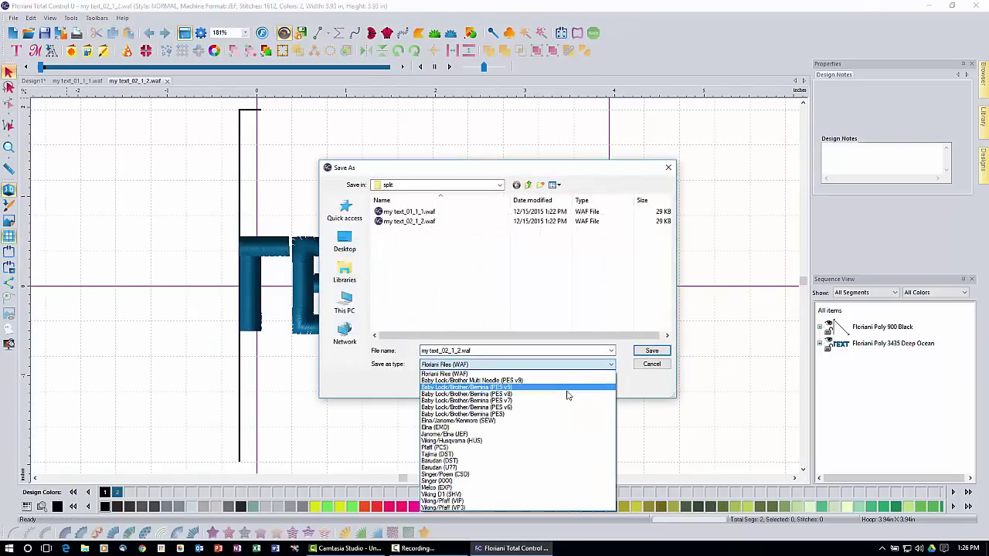
pyautogui.click(569, 393)
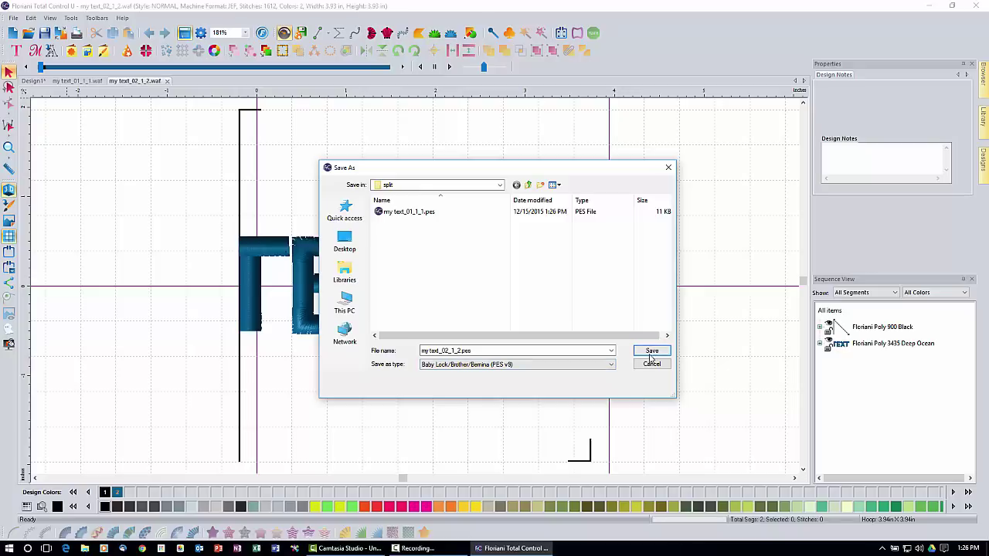
pyautogui.click(650, 354)
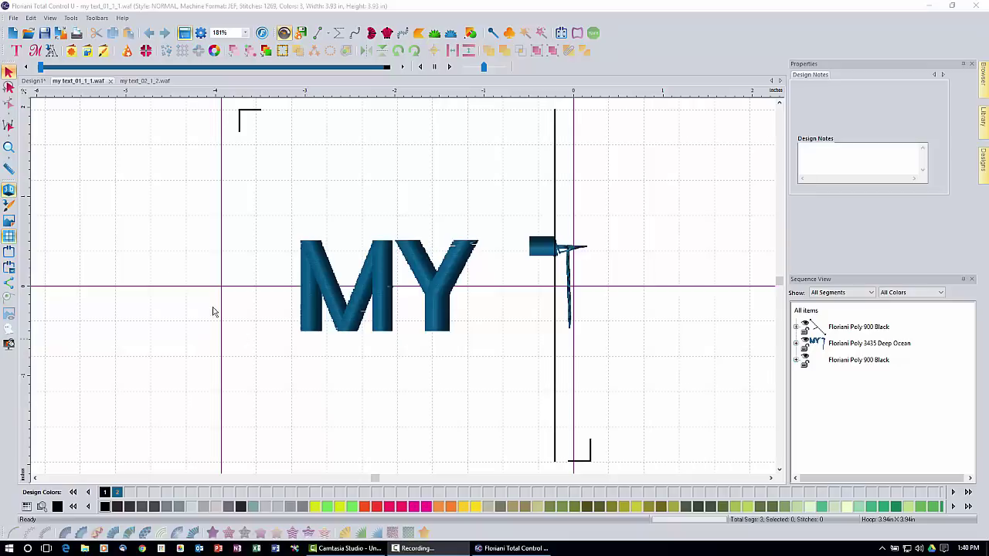
# - Preview the printout of my text_01_1_1.waf and review its print settings, accepting them as they are
pyautogui.click(76, 34)
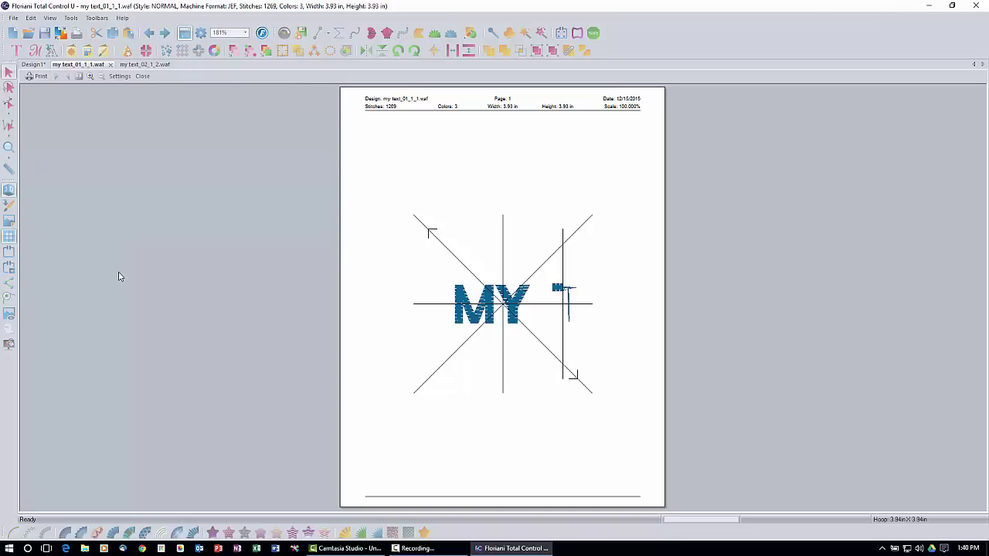
pyautogui.click(121, 77)
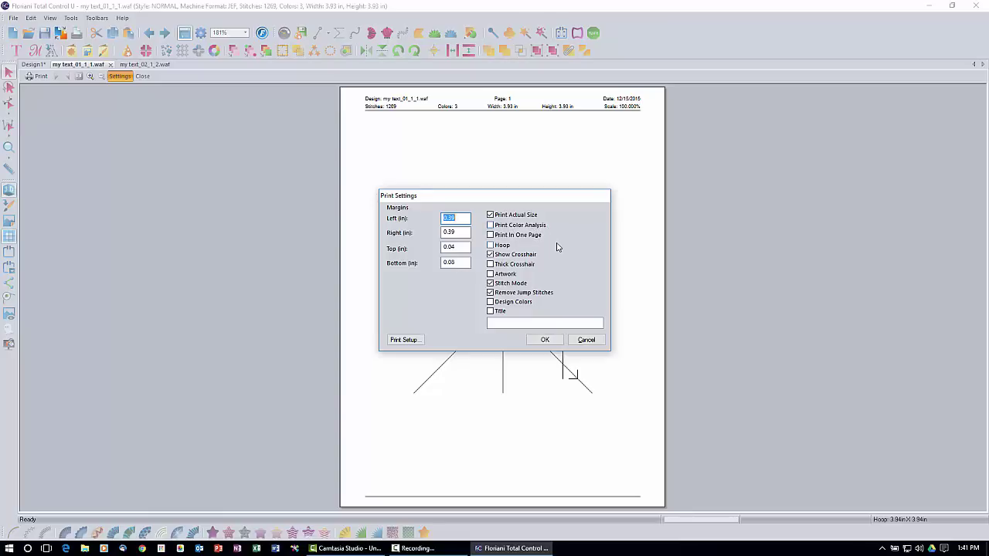
pyautogui.click(545, 340)
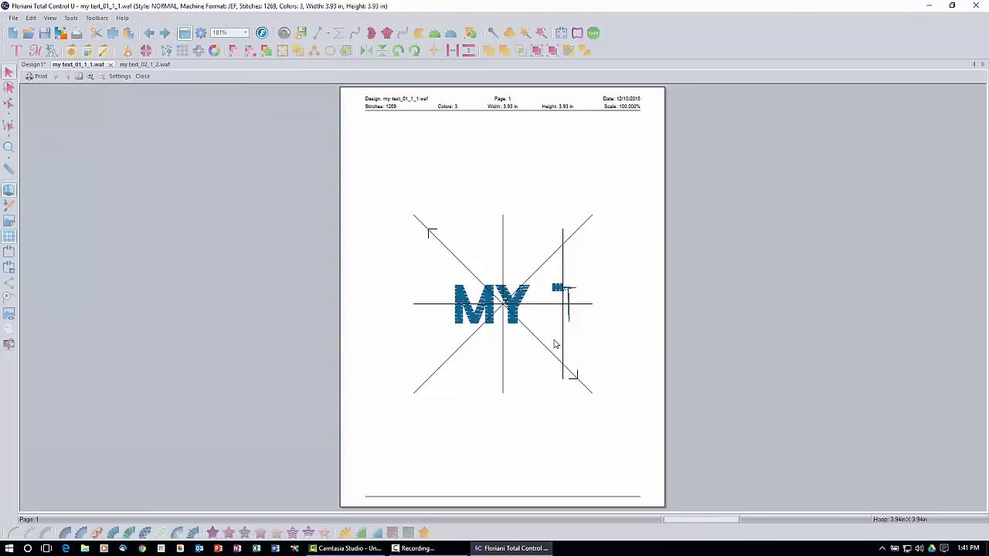
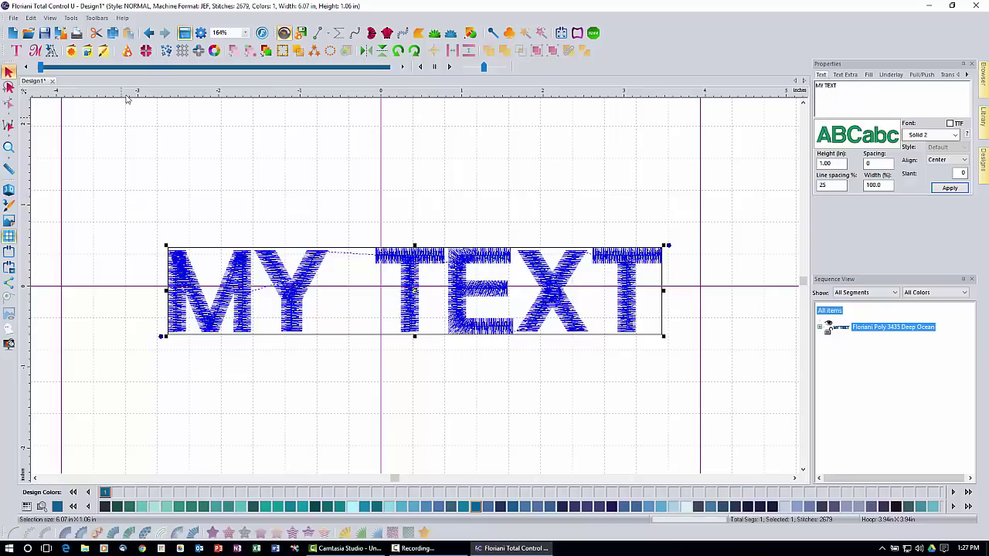
# - Split the full MY TEXT design with the Split Wizard, Alignment Stitches disabled, and save the parts in WAF format as "no alignment"
pyautogui.click(150, 57)
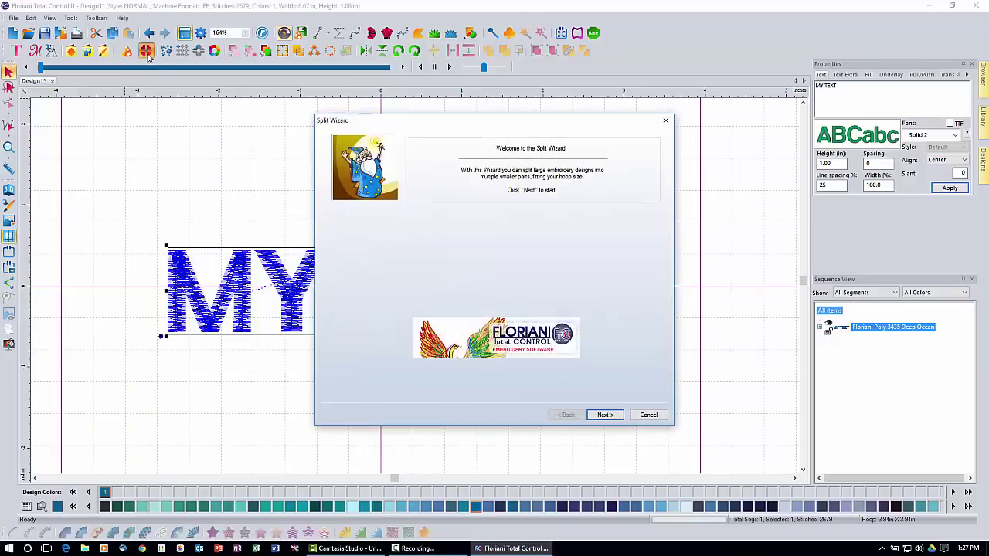
pyautogui.click(604, 415)
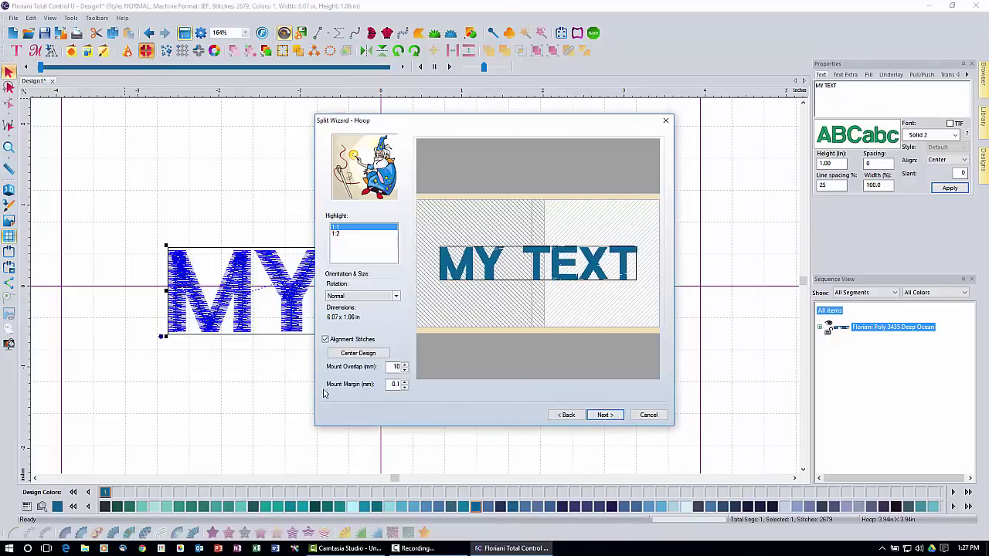
pyautogui.click(326, 340)
pyautogui.click(603, 415)
pyautogui.click(606, 415)
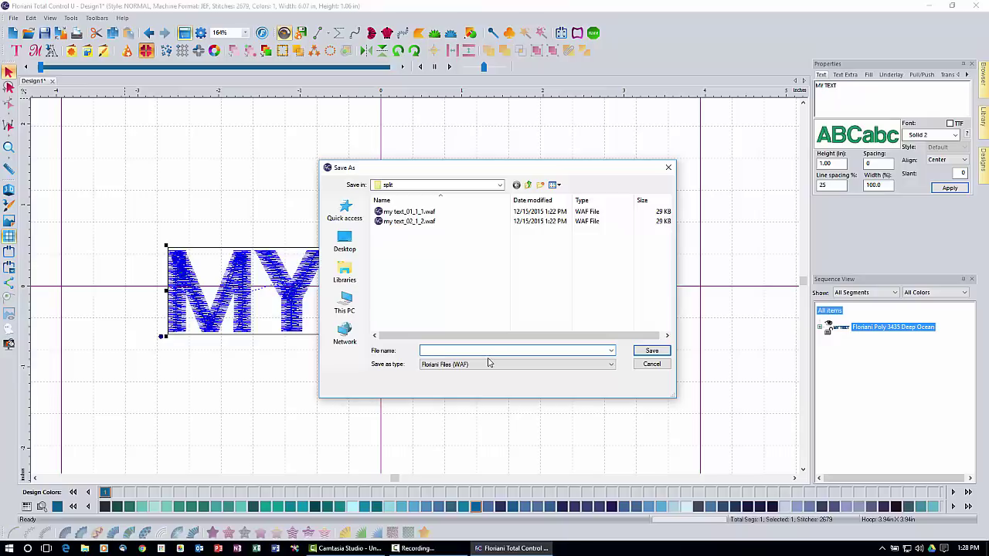
pyautogui.write('no alignment')
pyautogui.click(651, 351)
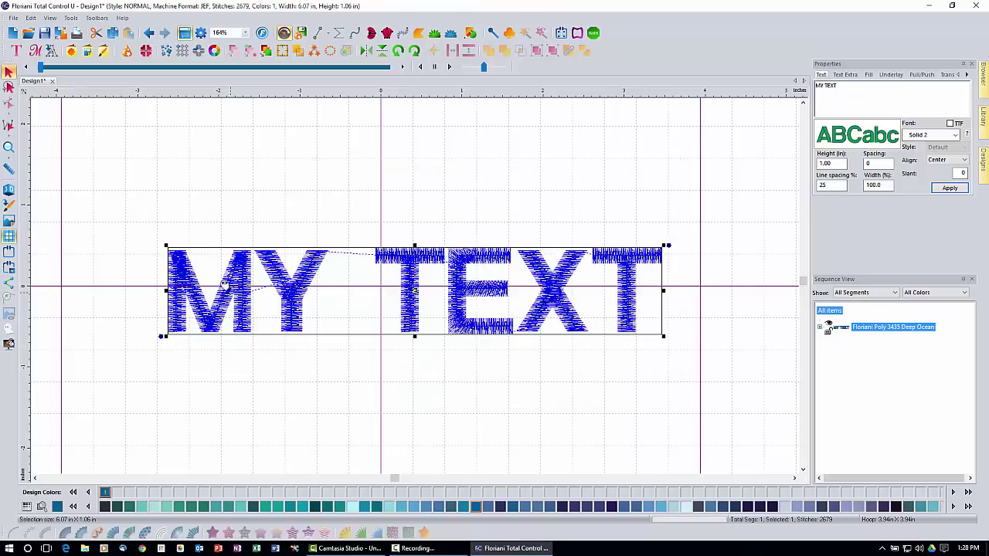
# - Open both new split files, no alignment_01_1_1.waf and no alignment_02_1_2.waf, from the split folder
pyautogui.click(29, 33)
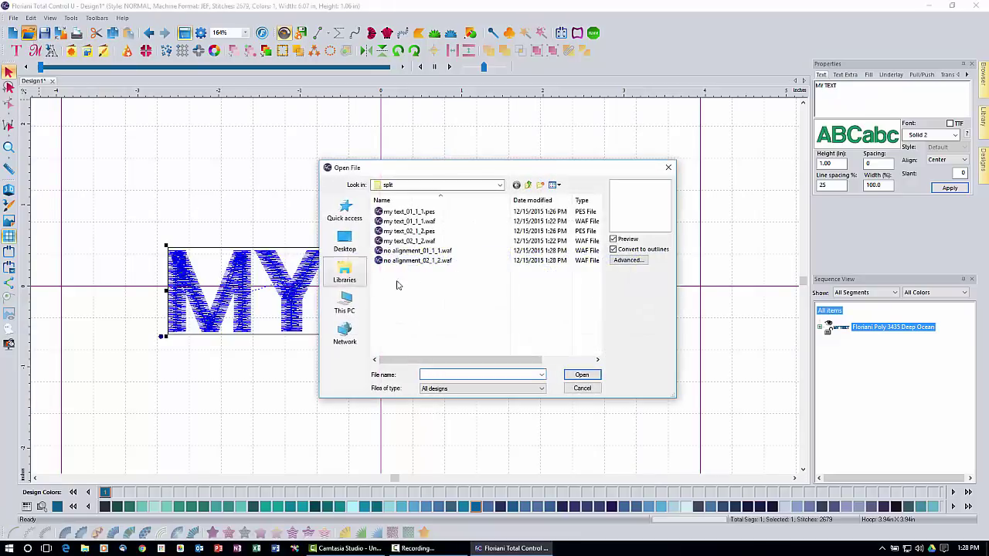
pyautogui.click(440, 252)
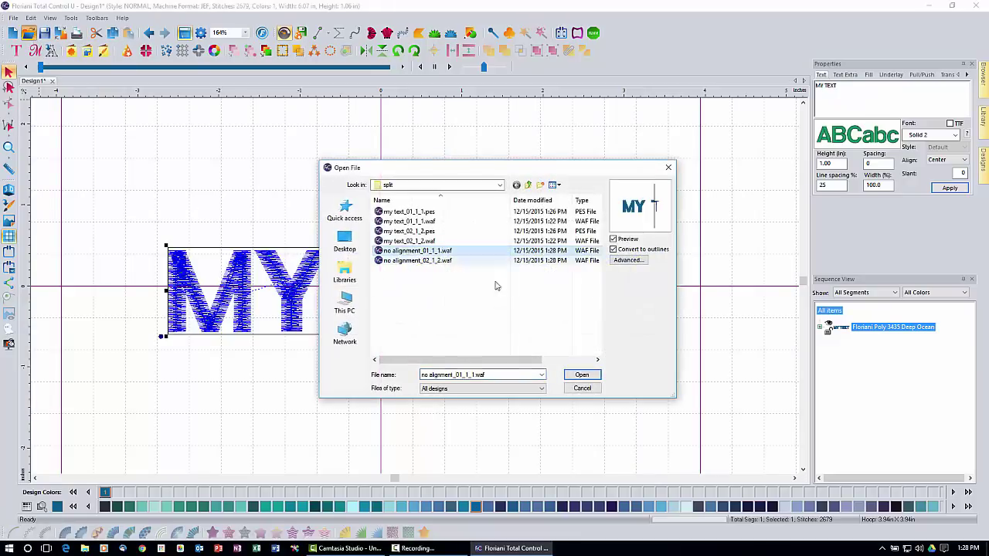
pyautogui.click(589, 376)
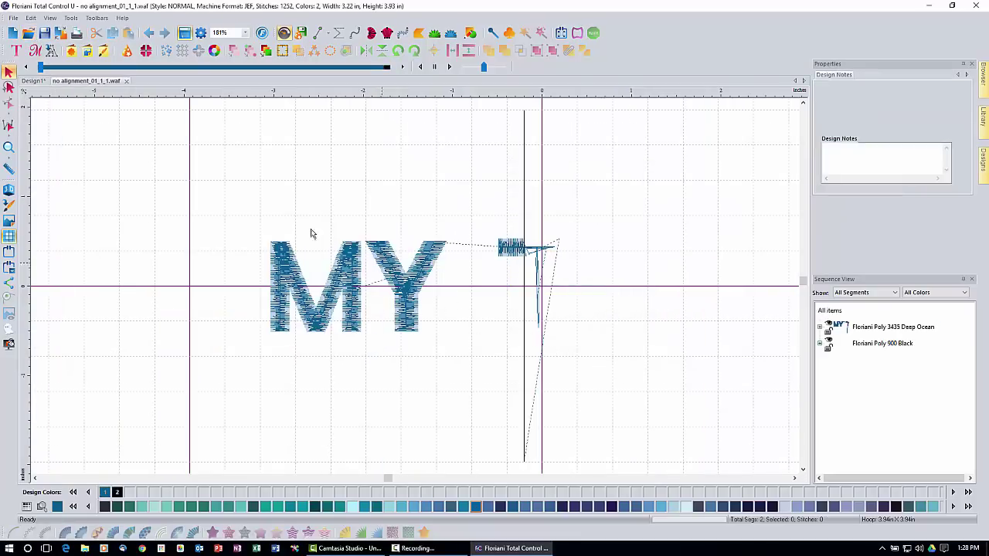
pyautogui.click(27, 33)
pyautogui.click(409, 260)
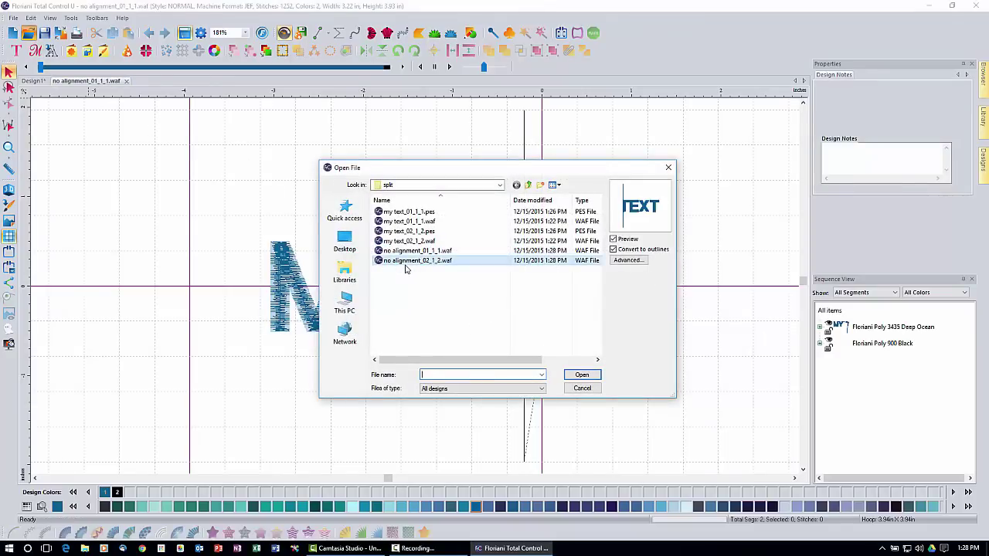
pyautogui.click(592, 378)
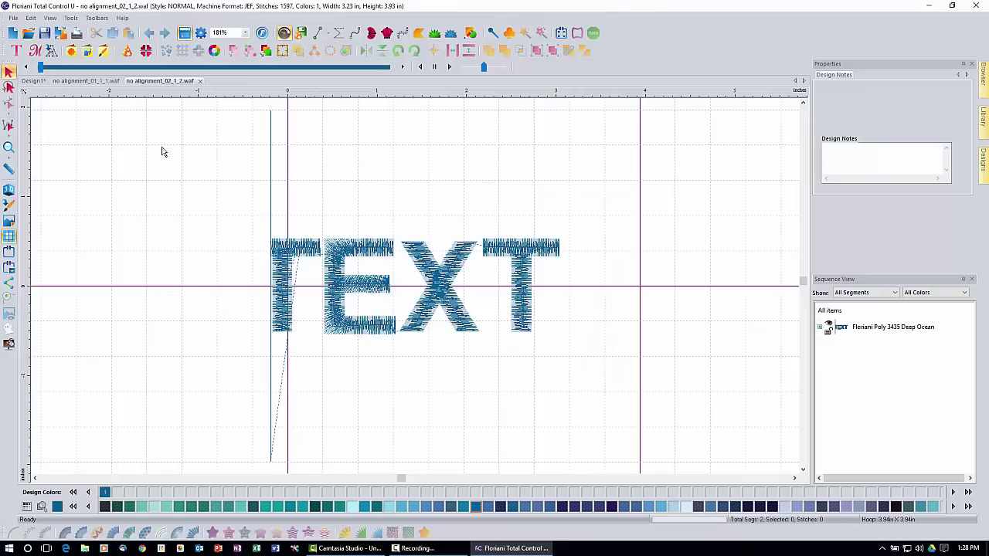
# - Show no alignment_01_1_1.waf as 3D stitches and inspect the Transform properties of its black vertical alignment line
pyautogui.click(91, 81)
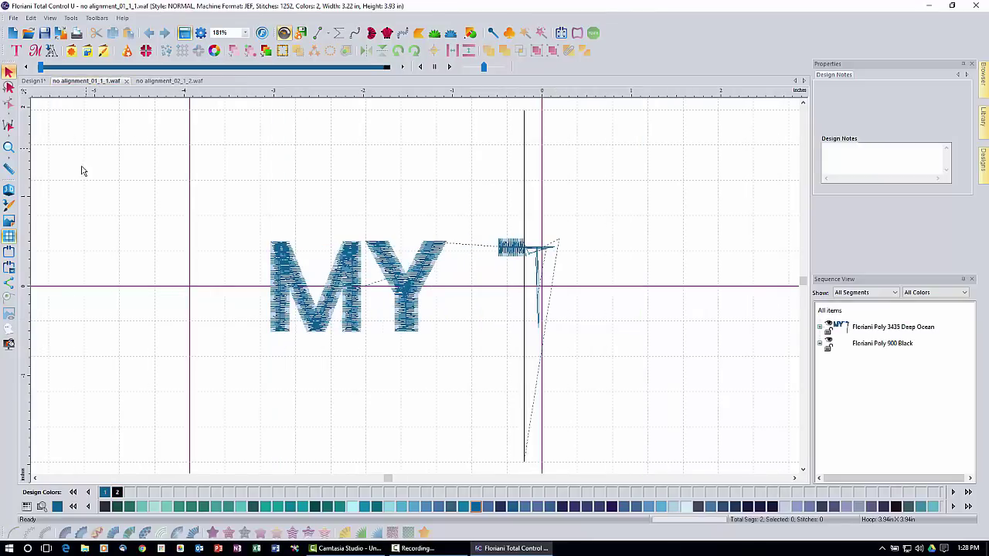
pyautogui.click(9, 190)
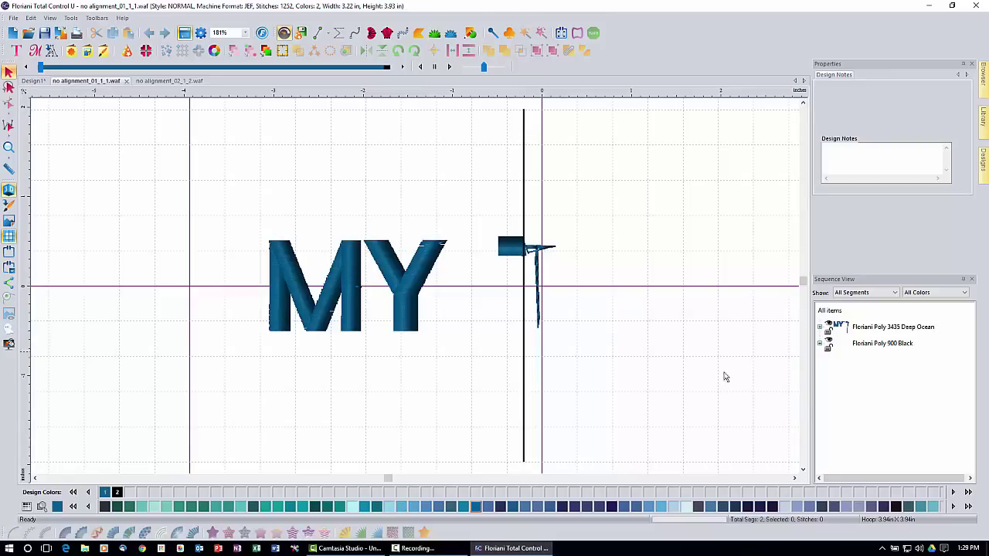
pyautogui.click(885, 344)
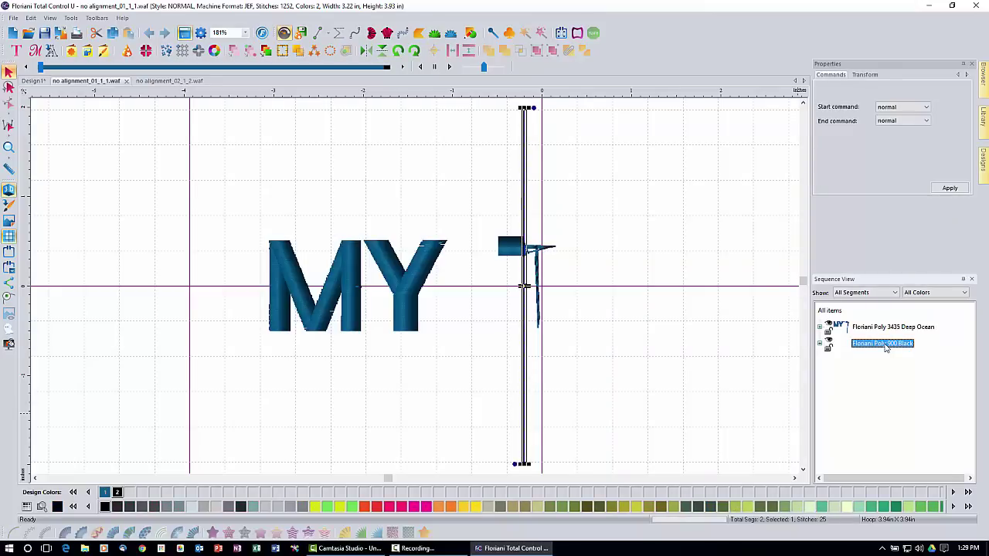
pyautogui.click(866, 75)
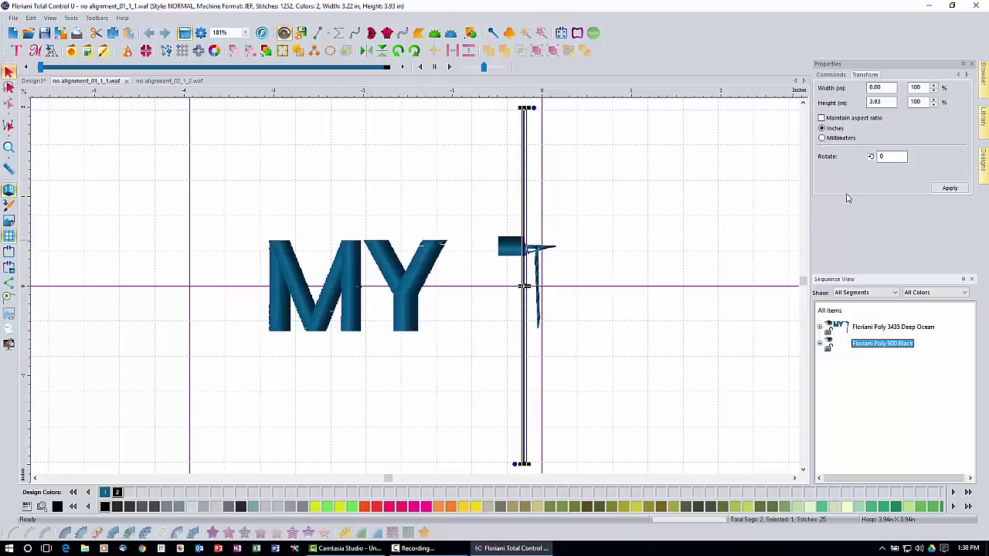
# - Reduce the black vertical alignment line to a height of 3.53 inches with Maintain aspect ratio enabled
pyautogui.click(823, 119)
pyautogui.click(888, 103)
pyautogui.click(934, 106)
pyautogui.click(934, 106)
pyautogui.scroll(2, 934, 108)
pyautogui.click(949, 189)
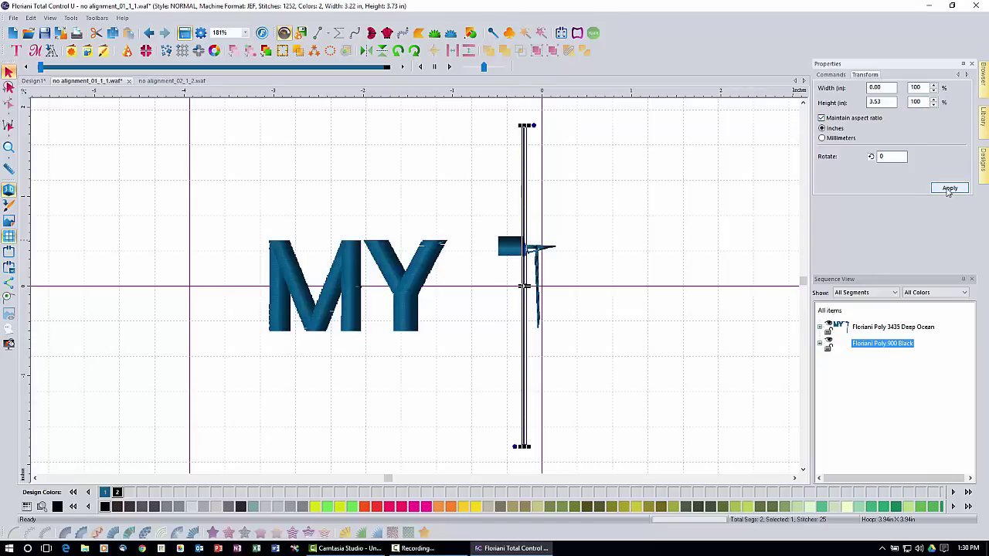
# - In no alignment_02_1_2.waf, select the vertical alignment line's stitches within the Deep Ocean colour and show the design as 3D stitches
pyautogui.click(163, 83)
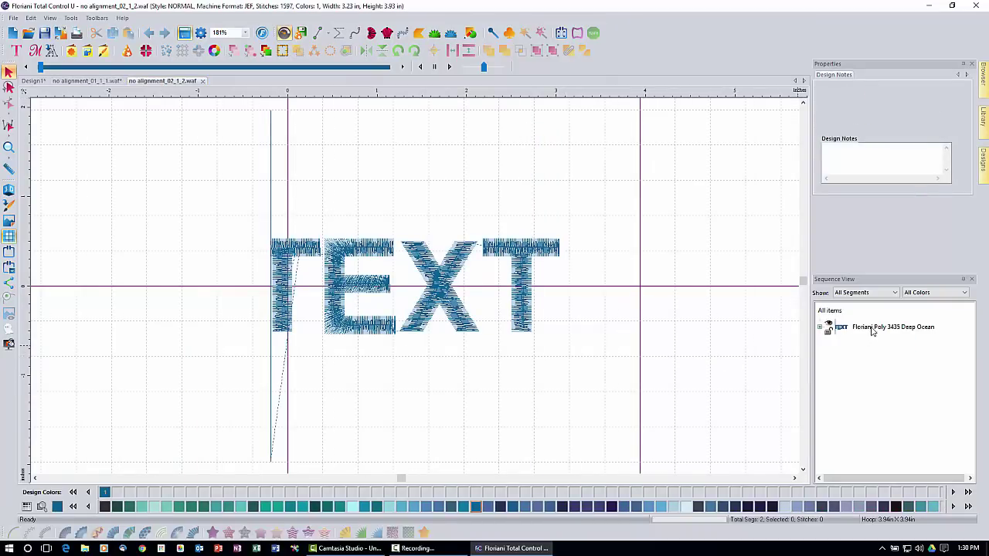
pyautogui.click(820, 328)
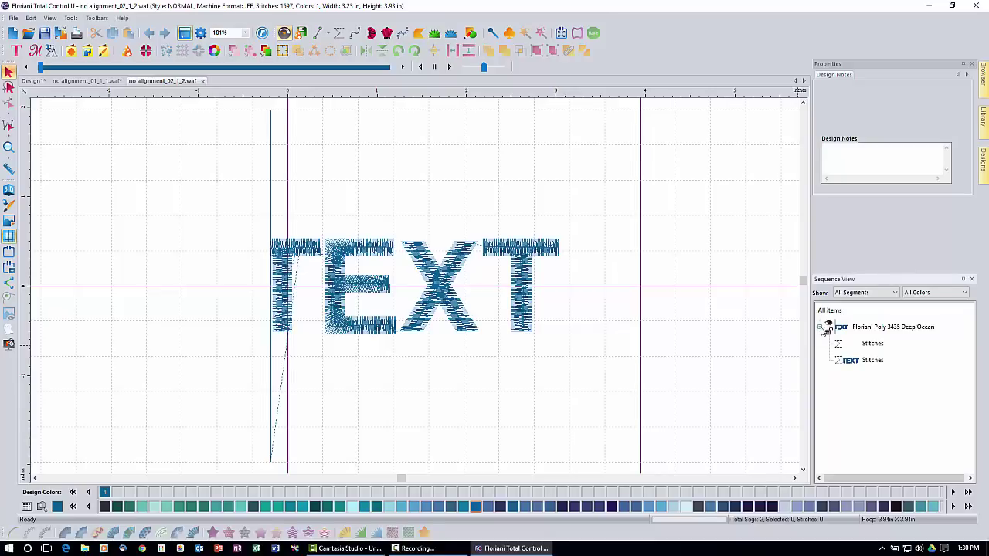
pyautogui.click(872, 343)
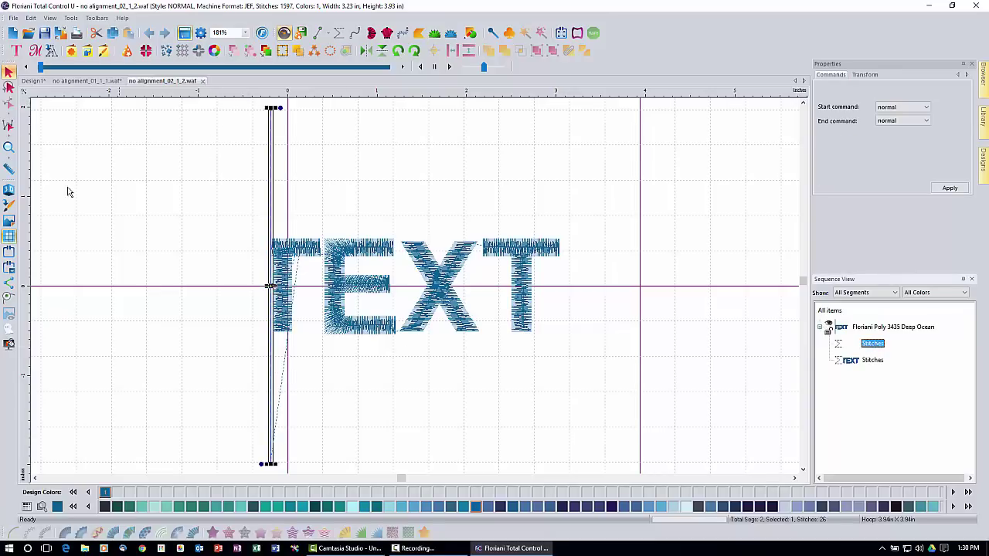
pyautogui.click(8, 190)
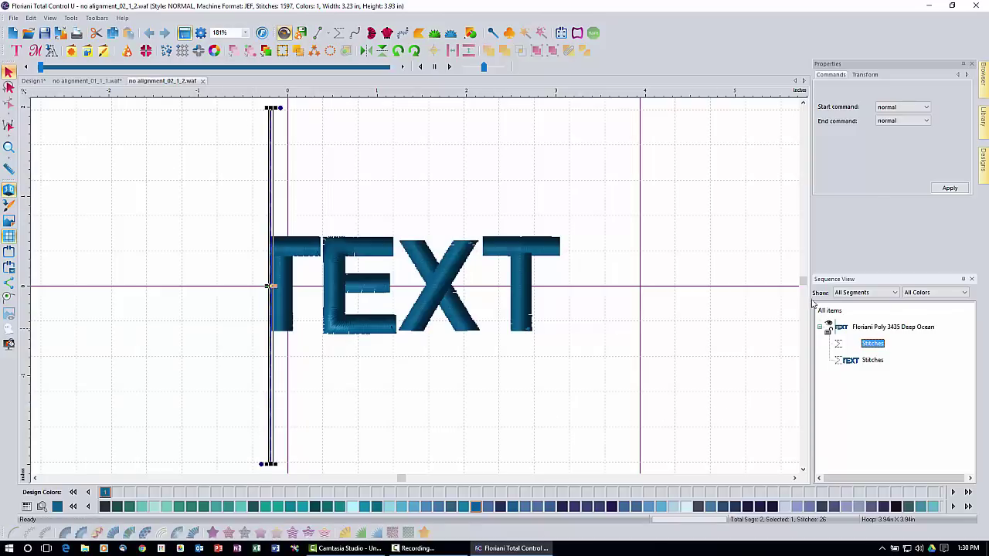
# - Scale the selected alignment line in no alignment_02_1_2.waf to 90% and return to no alignment_01_1_1.waf
pyautogui.click(869, 75)
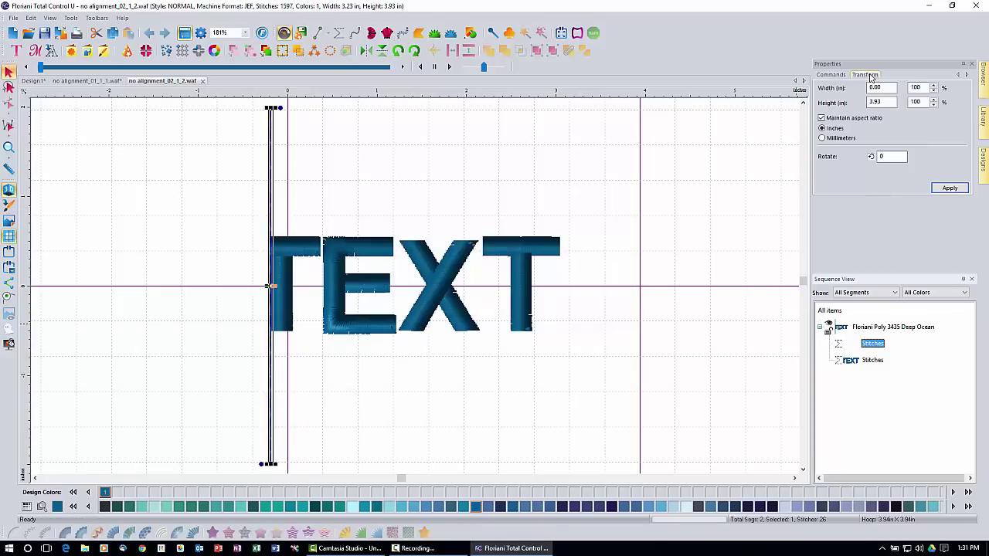
pyautogui.click(921, 88)
pyautogui.doubleClick(921, 88)
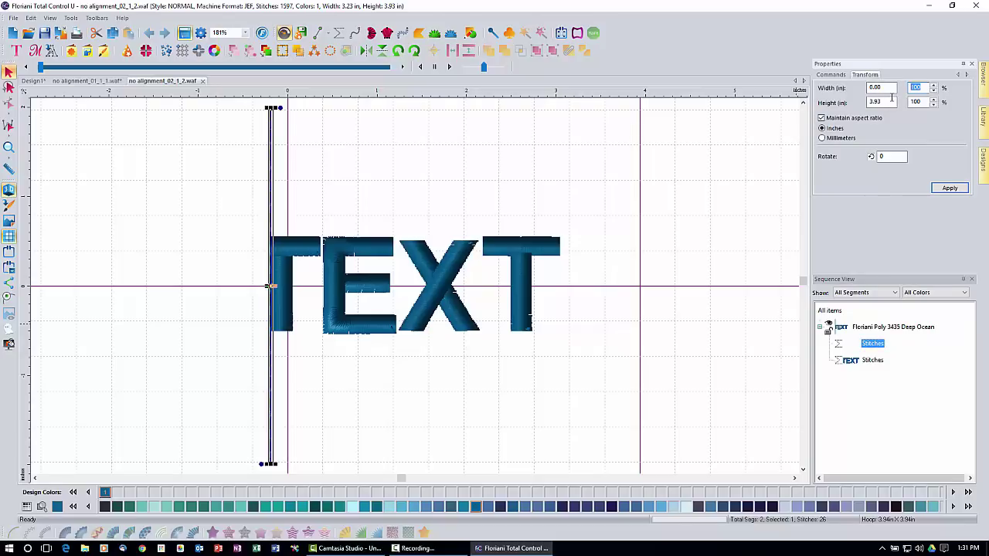
pyautogui.write('90')
pyautogui.click(956, 191)
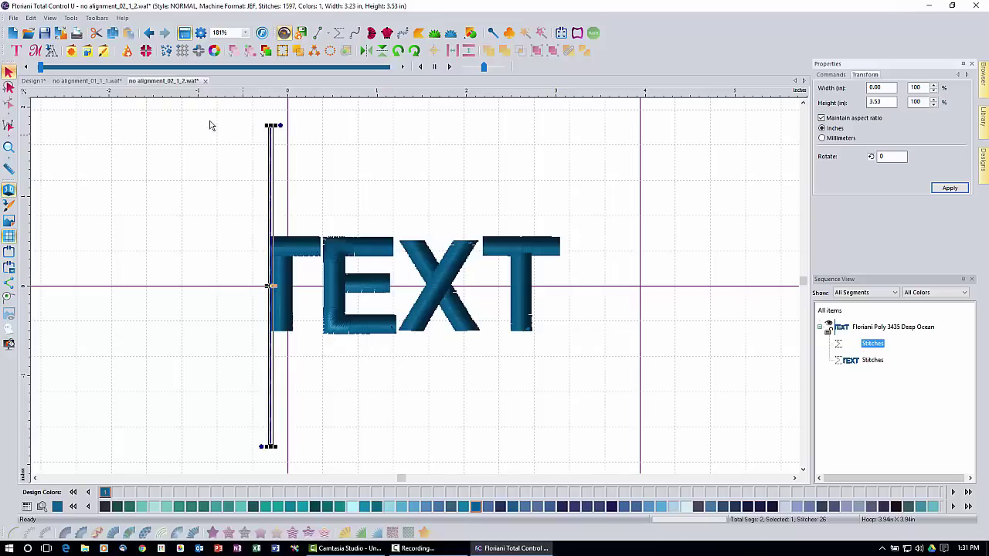
pyautogui.click(87, 80)
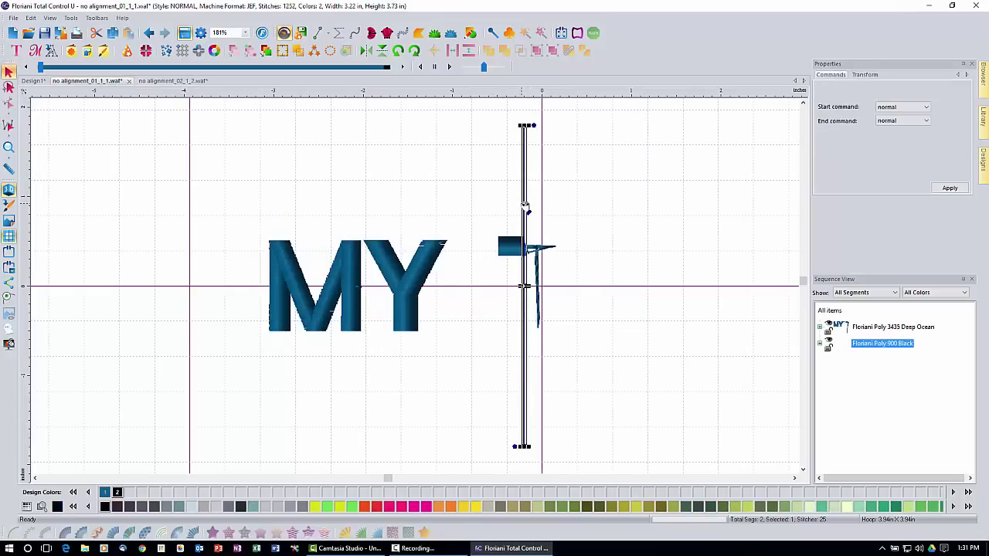